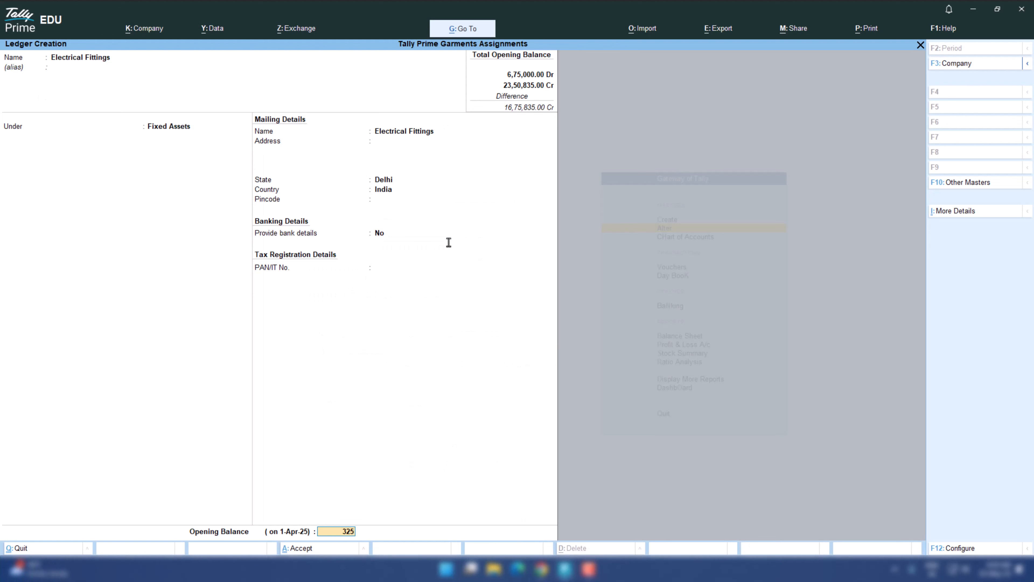
Set the Electrical Fittings ledger's opening balance to 3,25,000 Dr and save the ledger under Fixed Assets.
key(Return)
key(Return)
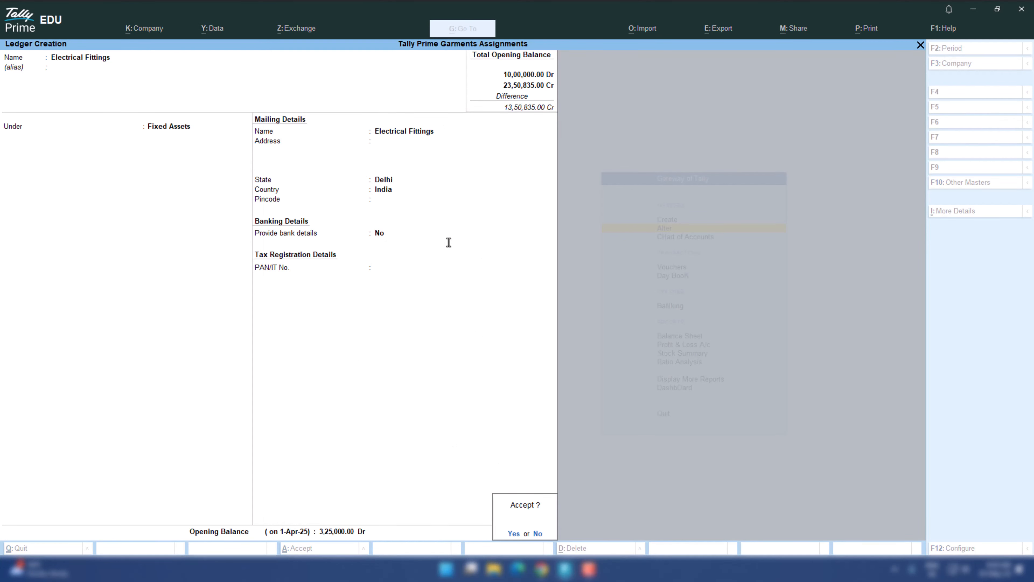
key(Return)
Create an ACs ledger under Fixed Assets with an opening balance of 4,96,000, copying its name from the assignment document.
key(alt+Tab)
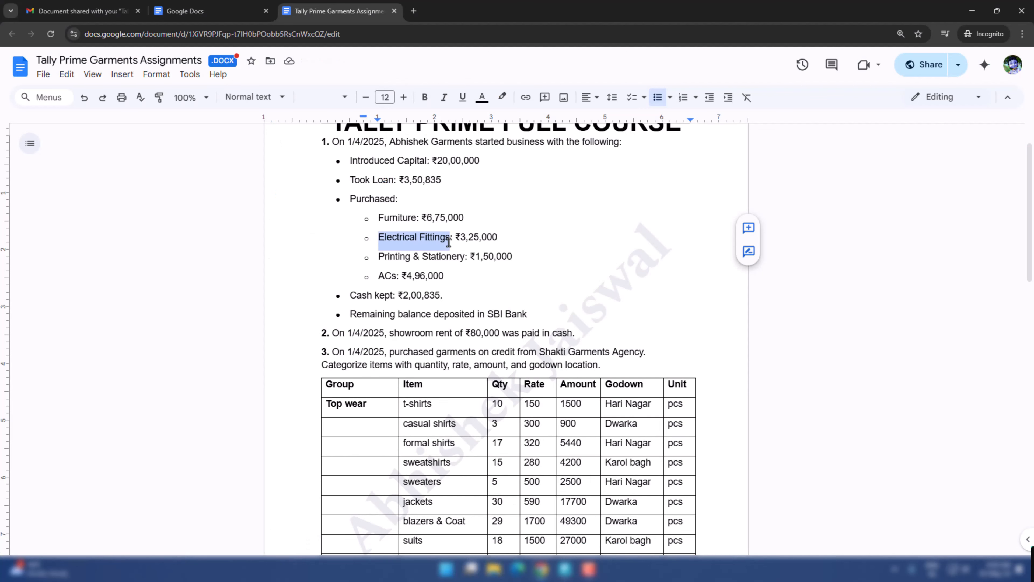
click(428, 276)
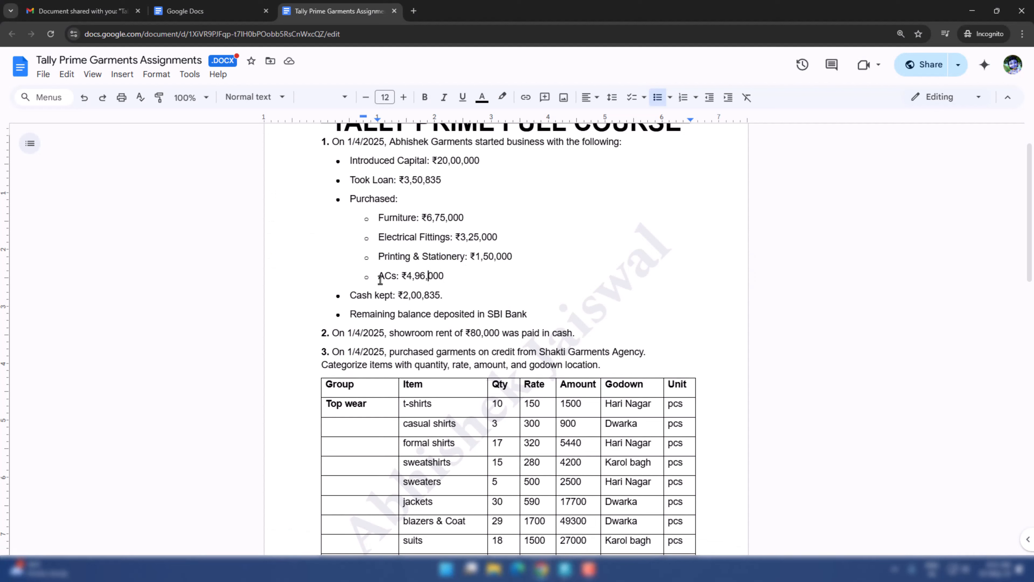
drag(378, 278, 397, 280)
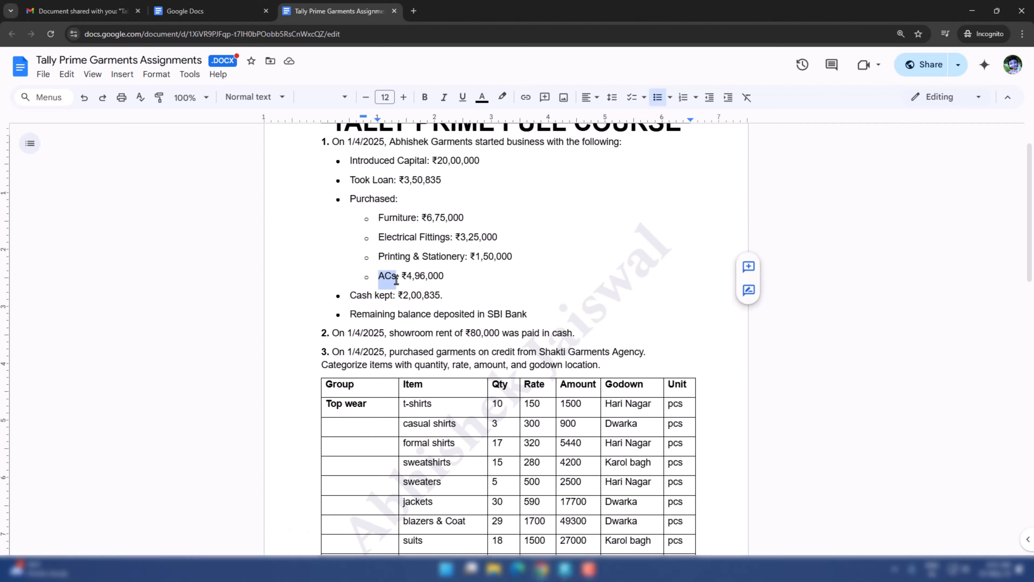
key(ctrl+c)
key(alt+Tab)
key(ctrl+v)
key(Return)
Check the cash amount in the assignment document, leave ledger creation and open the existing Cash ledger for alteration.
key(alt+Tab)
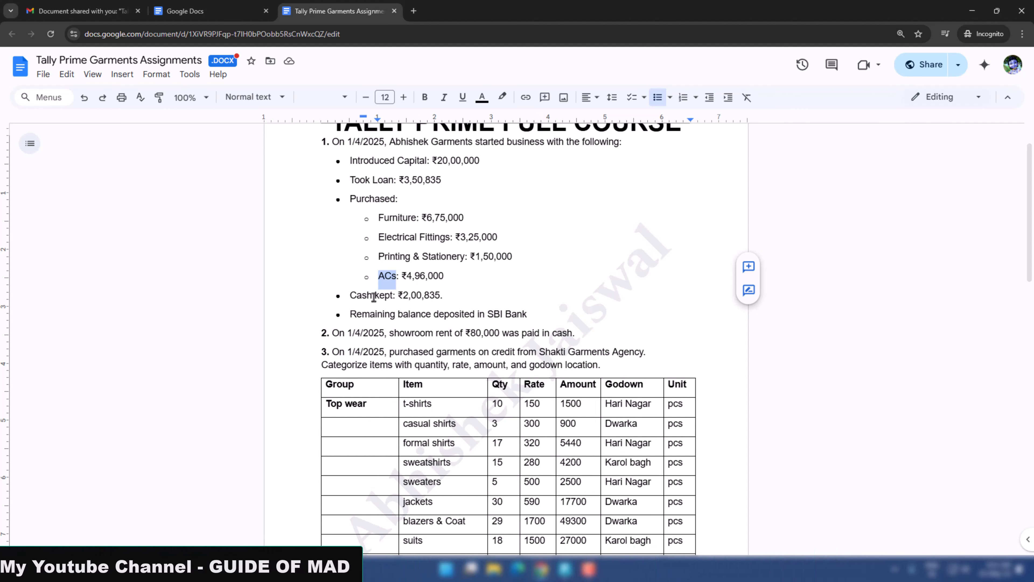
click(394, 279)
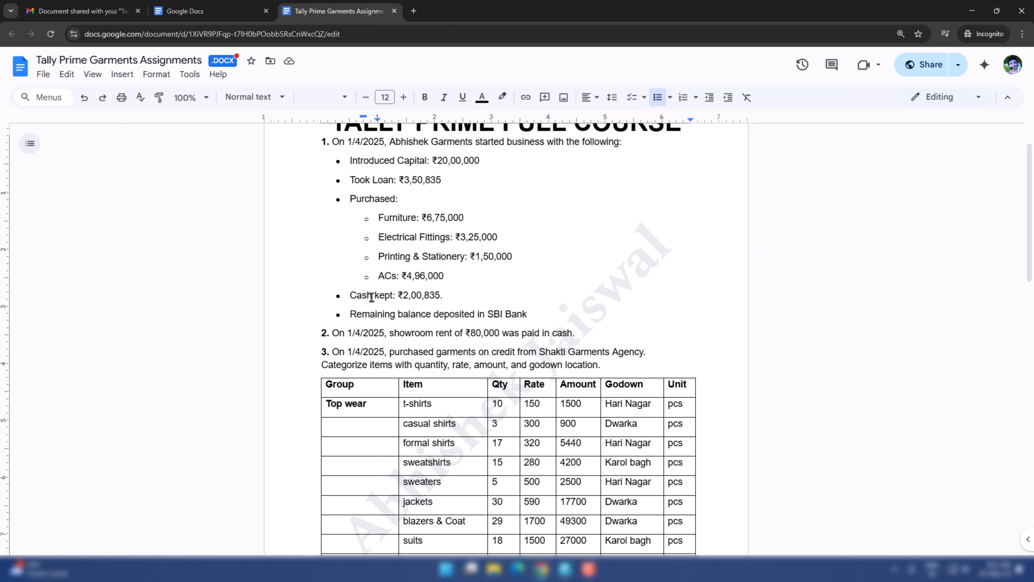
key(alt+Tab)
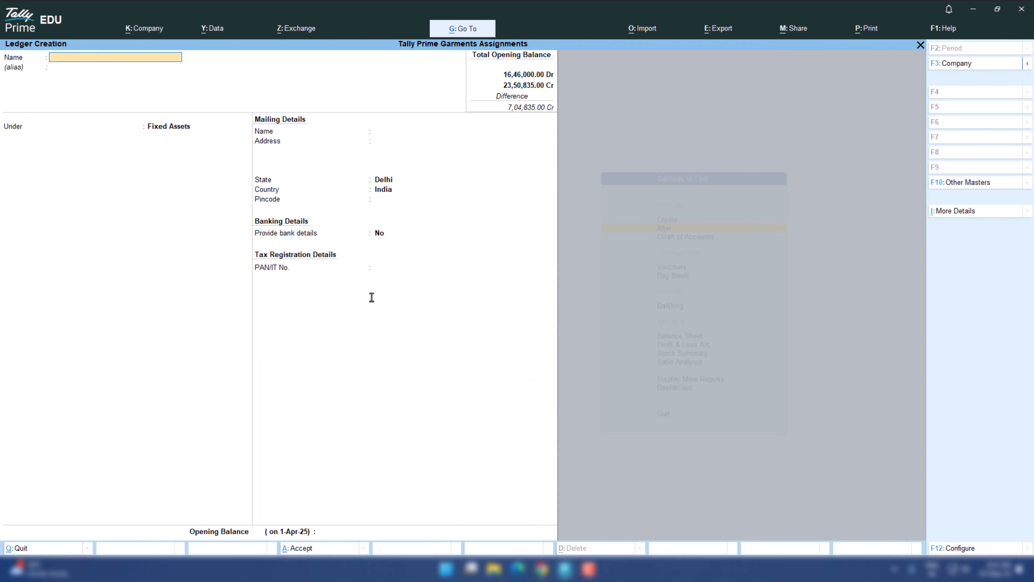
key(Escape)
key(Down)
key(Down)
key(Down)
key(Down)
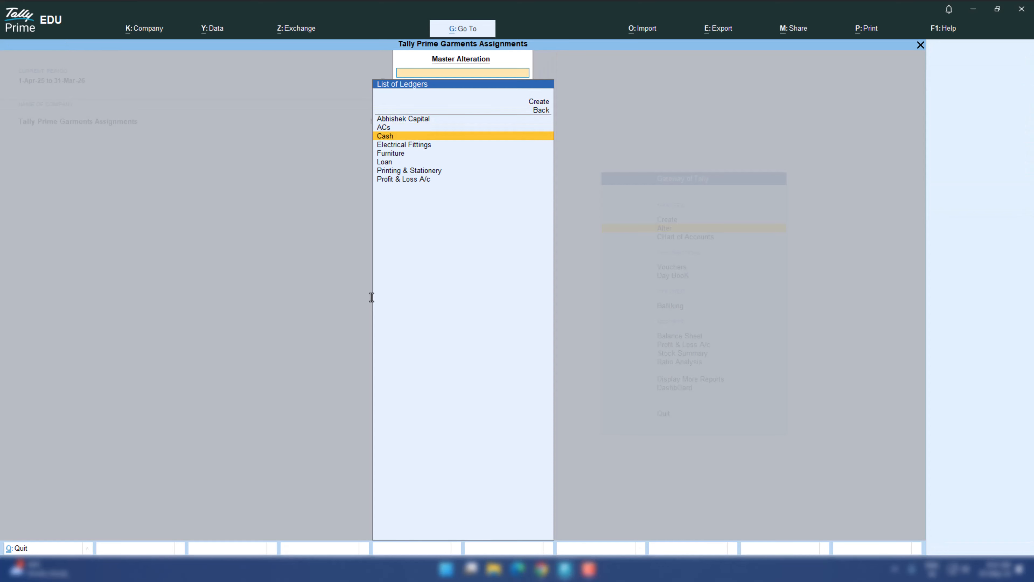
key(Escape)
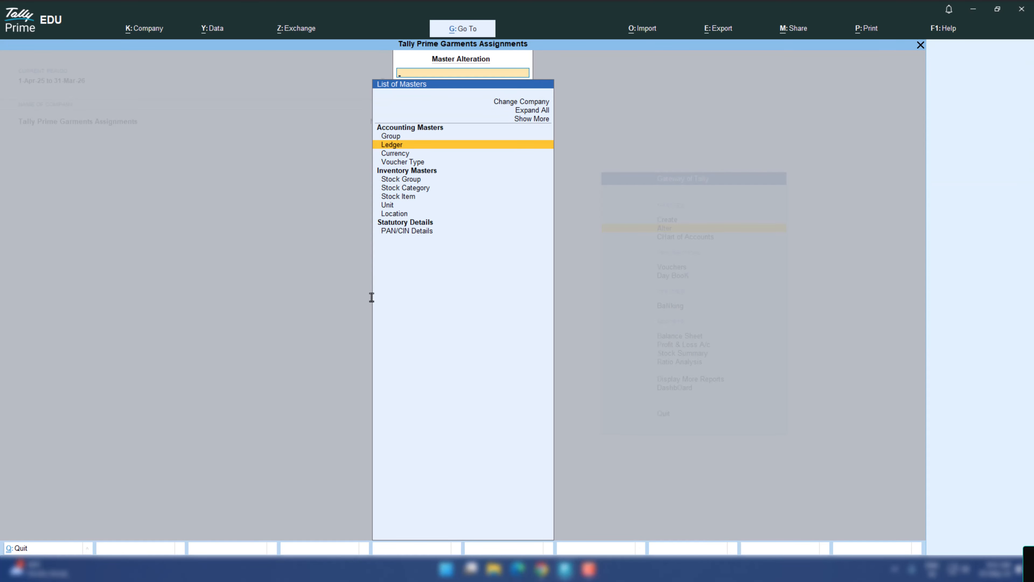
key(Return)
key(Down)
key(Down)
key(Down)
key(Up)
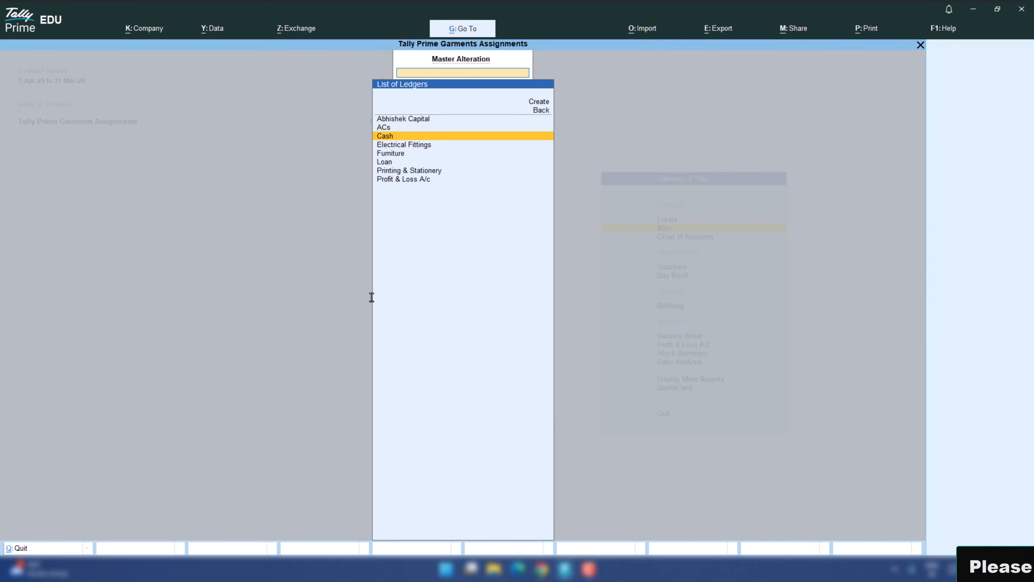
key(Return)
Set the Cash ledger's opening balance to 2,00,835 and save the alteration.
key(Return)
key(Return)
key(Return)
key(Return)
key(Return)
key(Return)
key(Return)
text(200835)
key(Return)
key(Return)
key(Return)
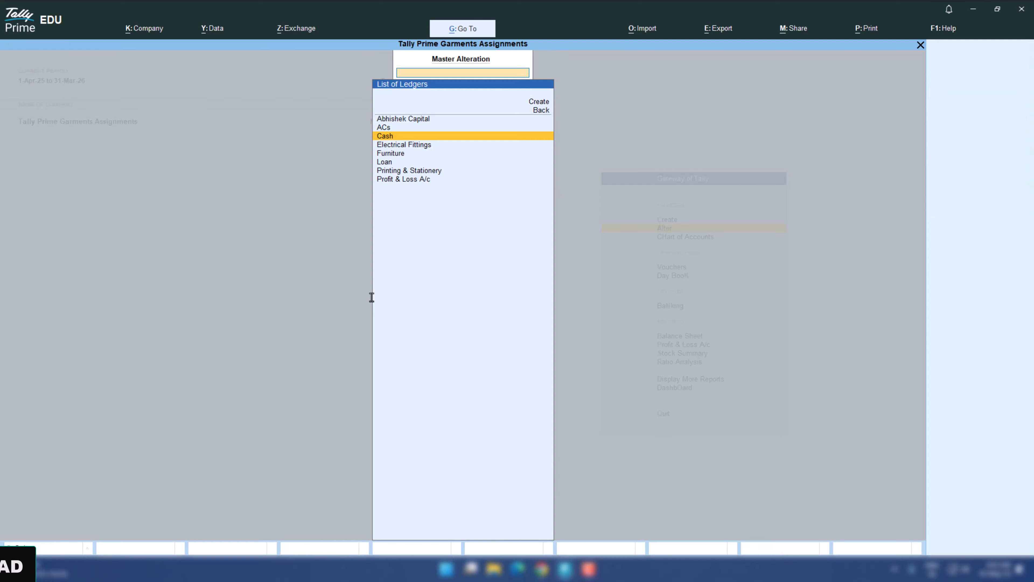
Start a new ledger named SBI Bank, copying the name from the assignment document and leaving the alias empty.
key(Up)
key(Up)
key(Up)
key(Up)
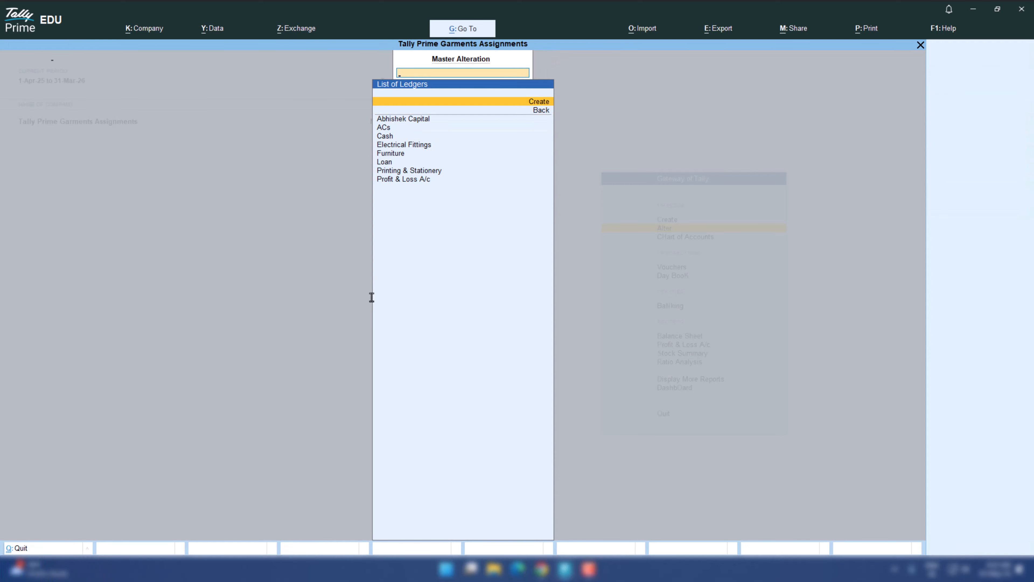
key(Return)
key(alt+Tab)
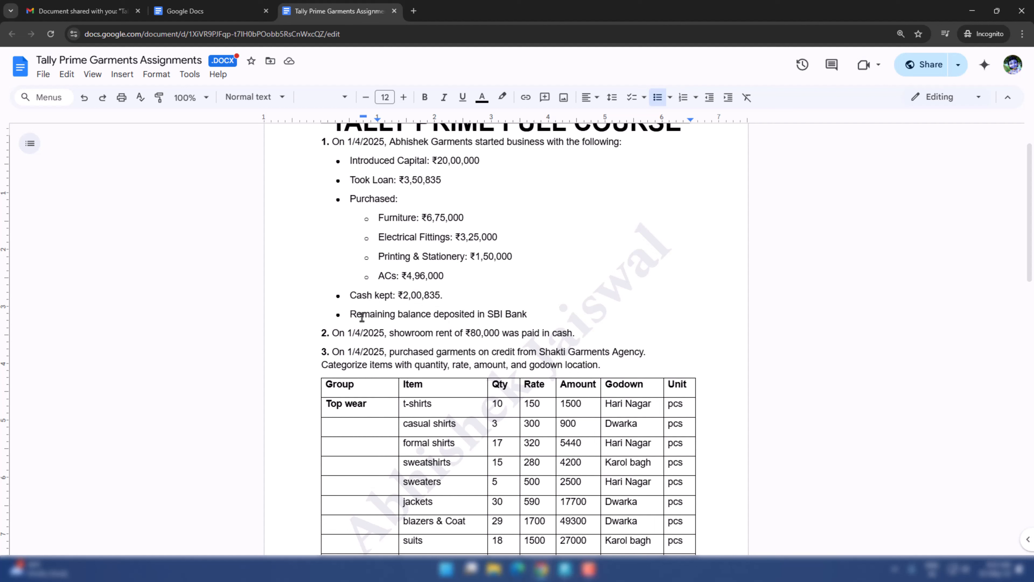
drag(487, 317, 525, 317)
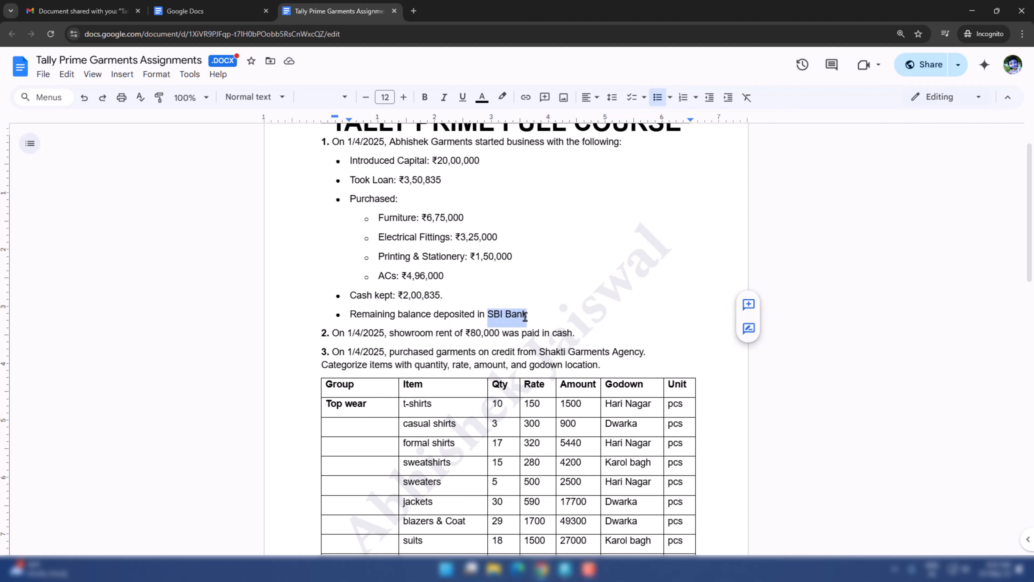
key(ctrl+c)
key(alt+Tab)
key(ctrl+alt+v)
key(Return)
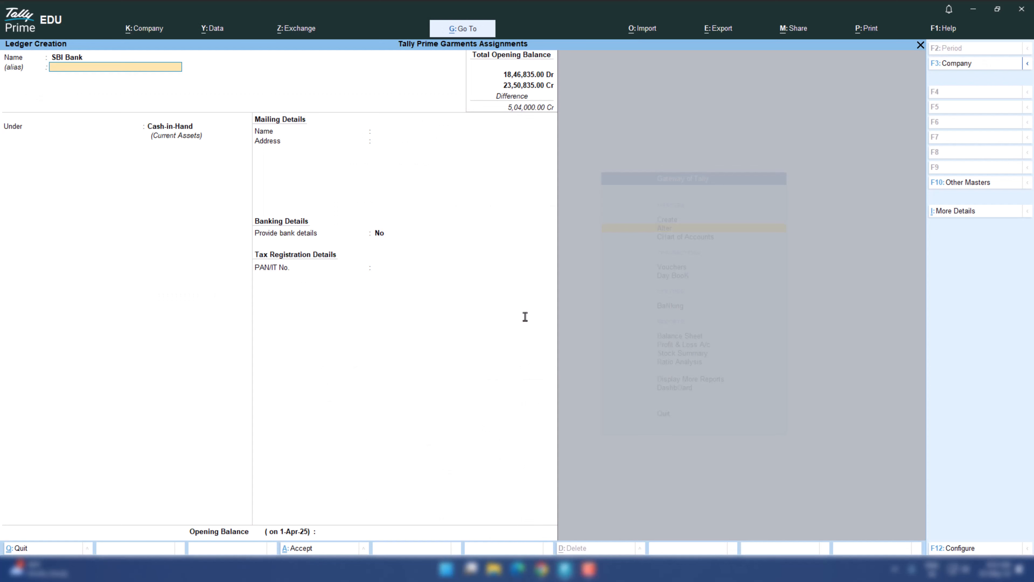
key(Return)
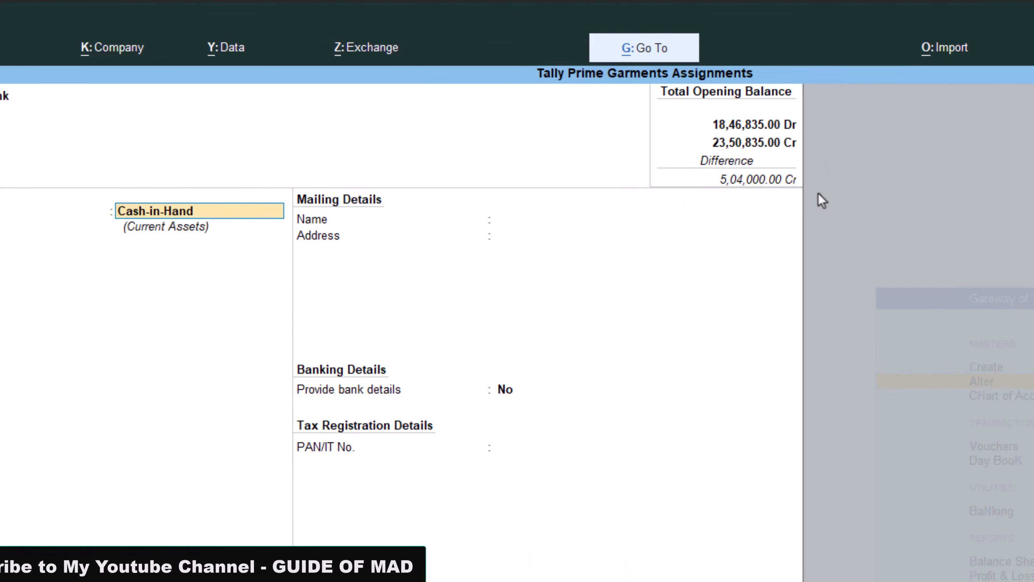
Place the SBI Bank ledger under Bank Accounts and keep the default bank account and mailing details.
text(B)
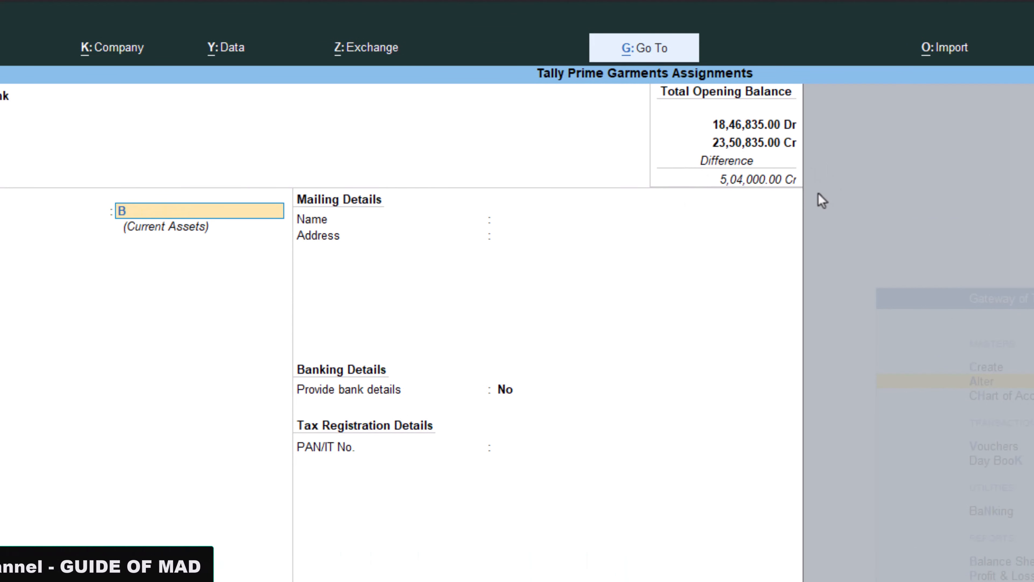
key(Return)
key(Return)
key(Return)
key(Return)
key(Return)
key(Return)
key(Return)
key(Return)
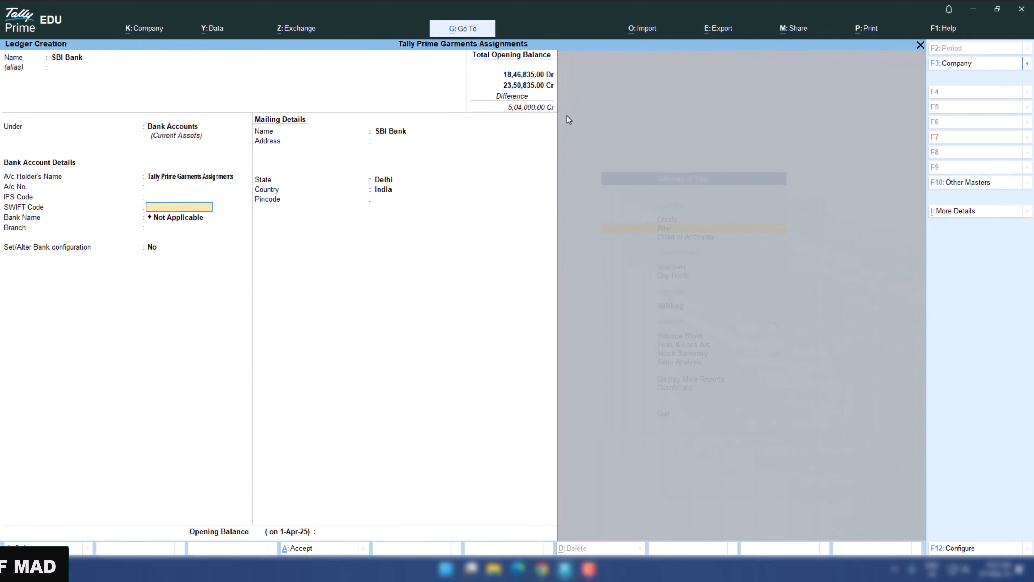
key(Return)
key(Return)
key(Return)
key(Return)
key(Return)
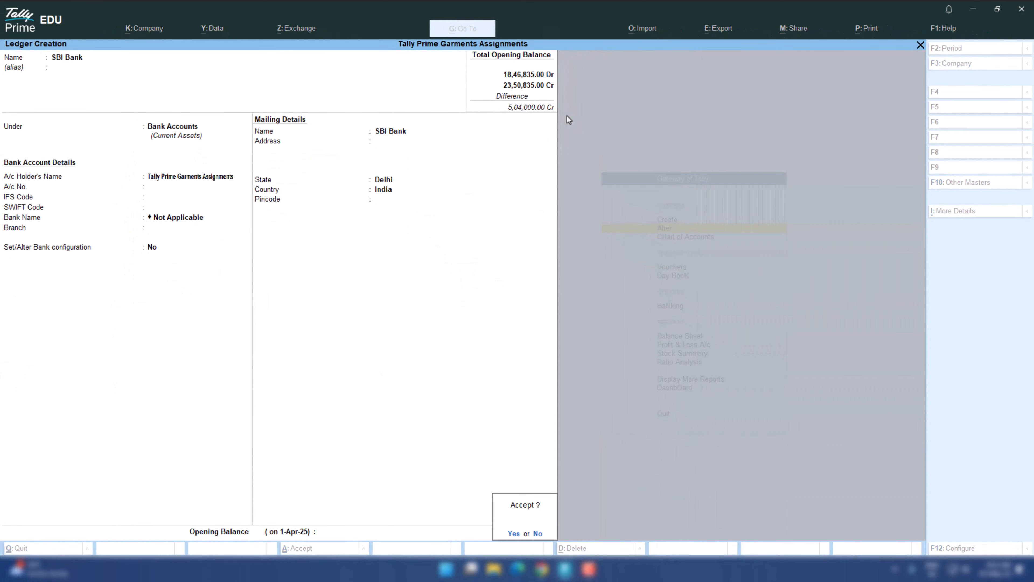
Set the SBI Bank ledger's opening balance to 5,04,000 Dr and save the ledger.
key(Escape)
text(5)
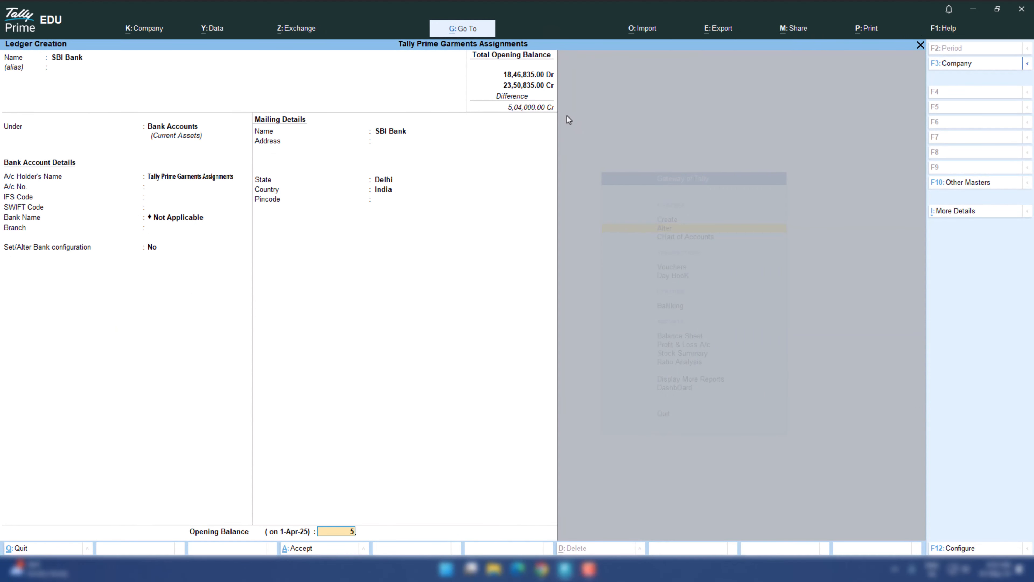
text(,04,000)
key(Return)
key(Return)
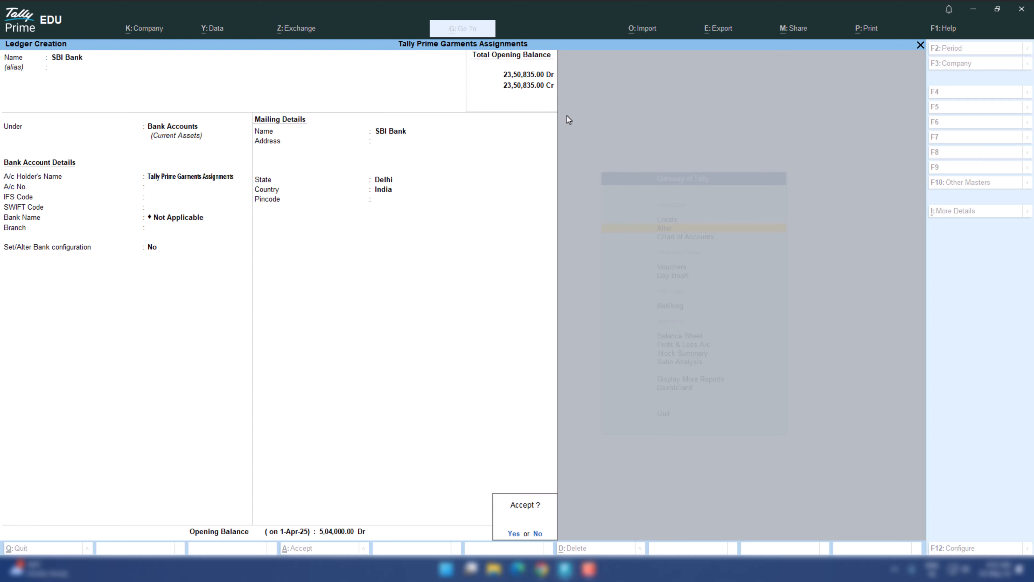
key(Return)
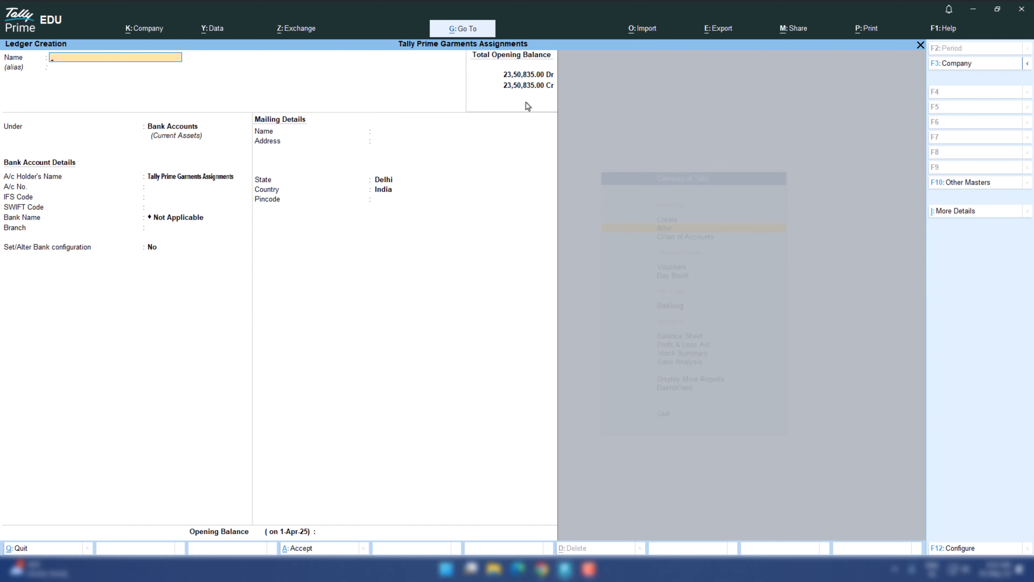
Return to the Gateway of Tally and examine the Balance Sheet in detailed view to check the ledger opening balances.
key(Escape)
key(Return)
key(Escape)
key(Escape)
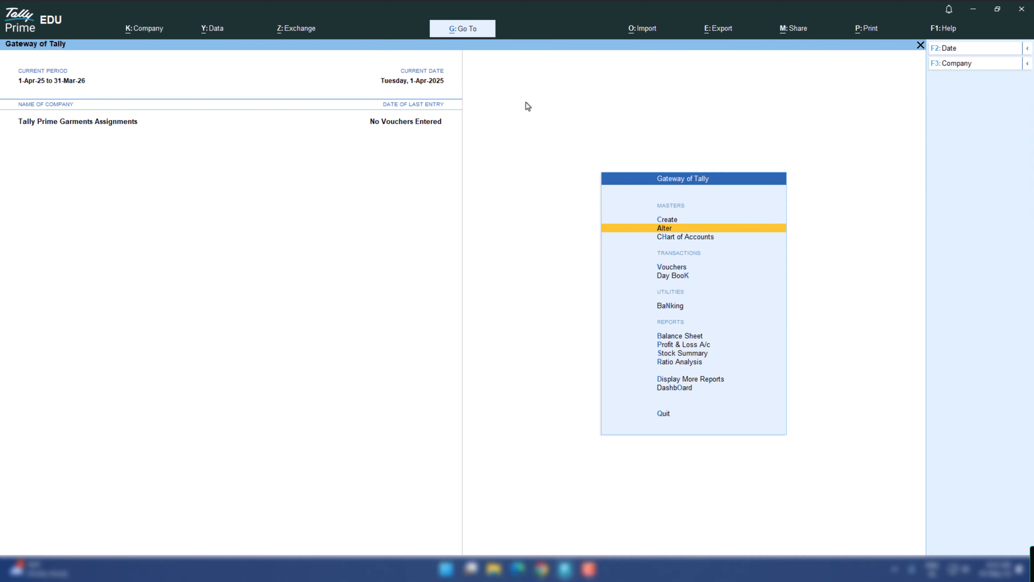
key(Down)
key(Down)
key(Down)
key(Down)
key(Down)
key(Return)
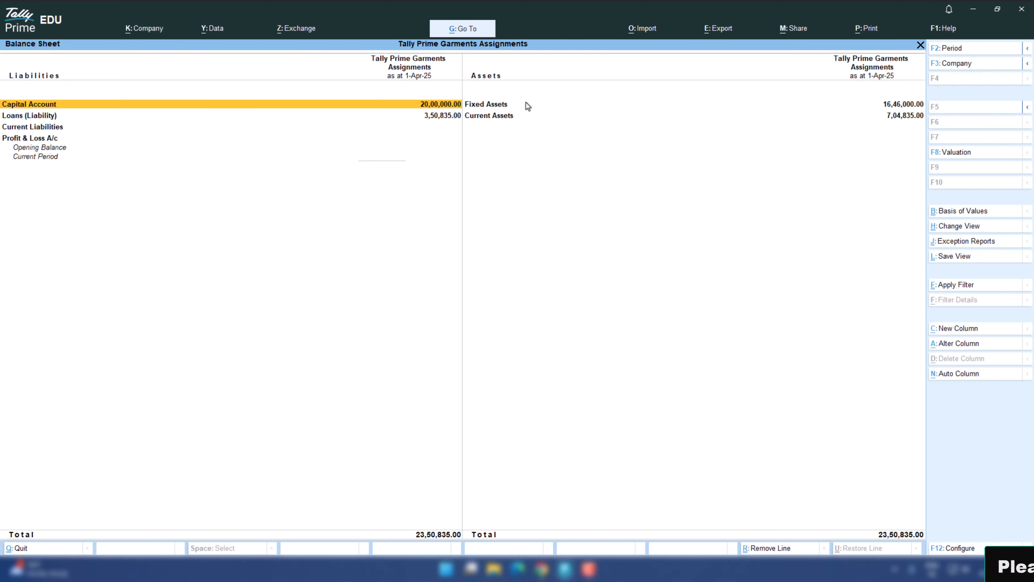
key(alt+F5)
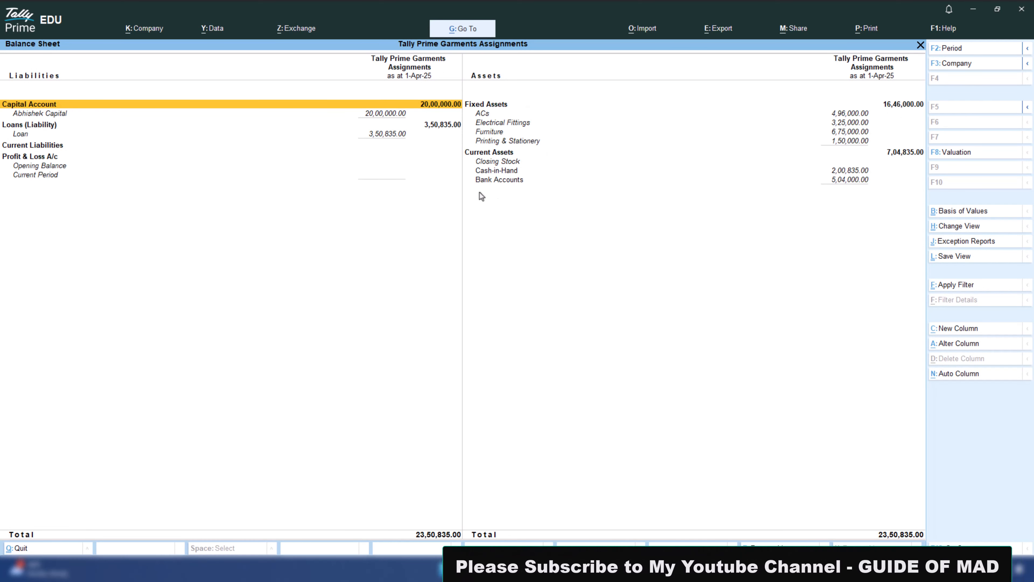
Fill a journal voucher debiting Furniture 6,75,000 and the other asset, cash and bank ledgers, and crediting capital 20,00,000 and Loan 3,50,835.
key(alt+Tab)
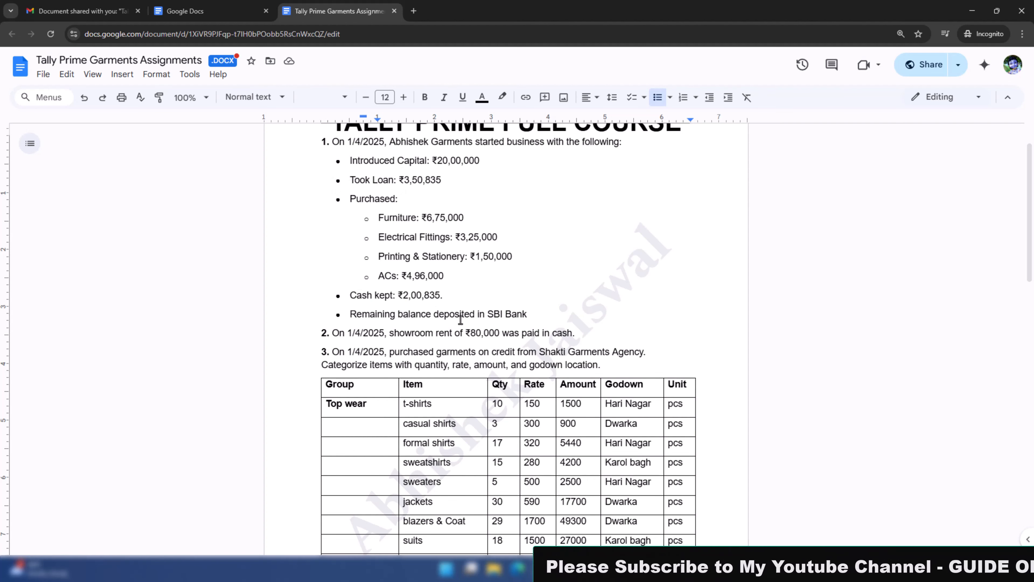
key(alt+Tab)
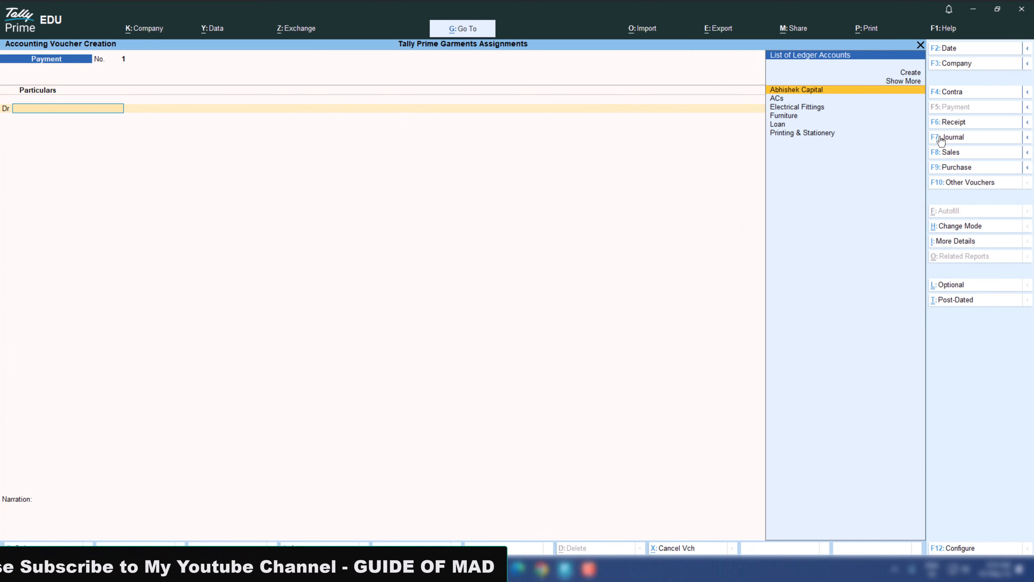
key(F7)
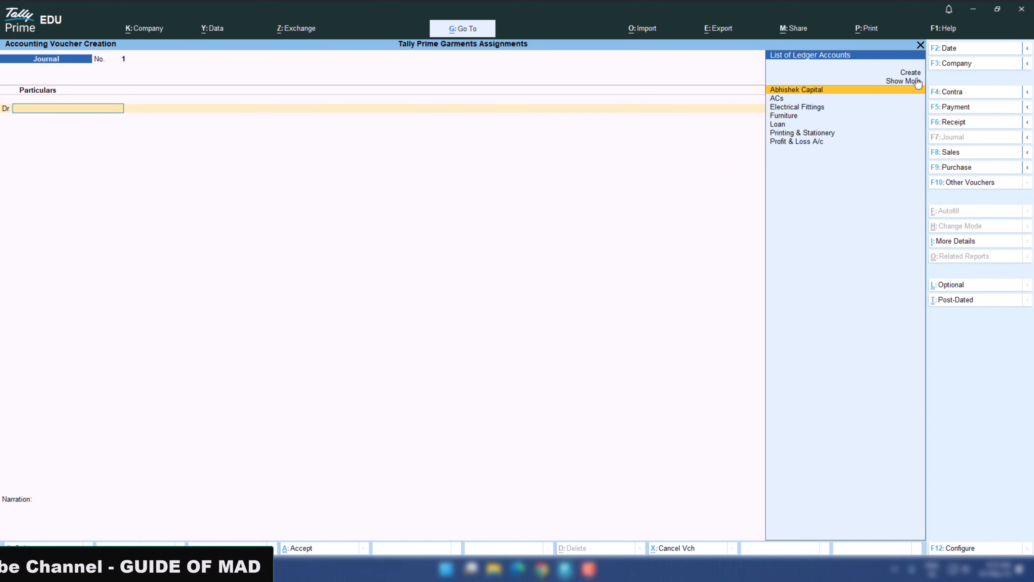
click(783, 116)
text(6,75,000.00)
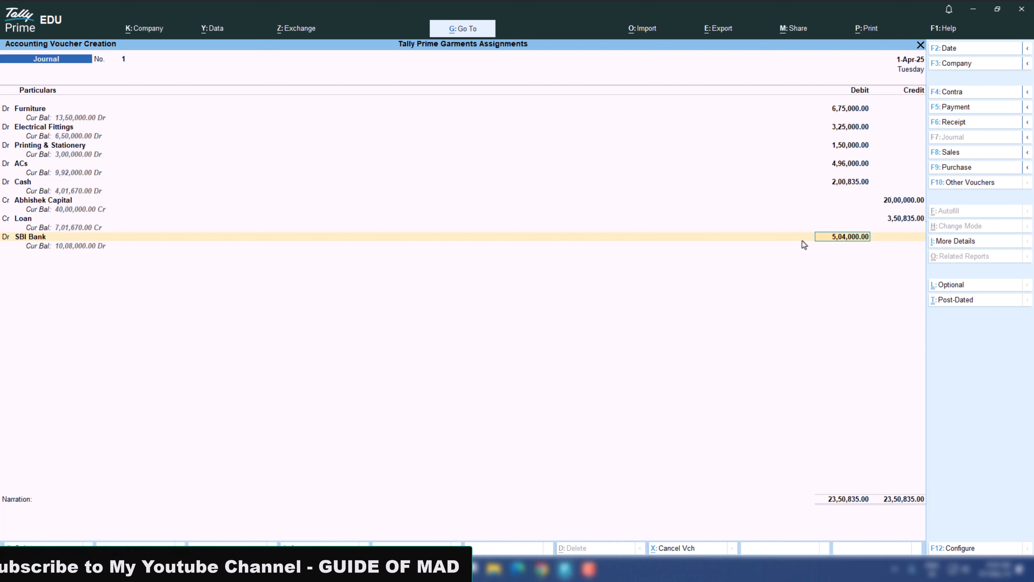
Review the showroom rent transaction in the assignment, open a payment voucher and accept its configuration with Cr/Dr used instead of To/By.
key(alt+Tab)
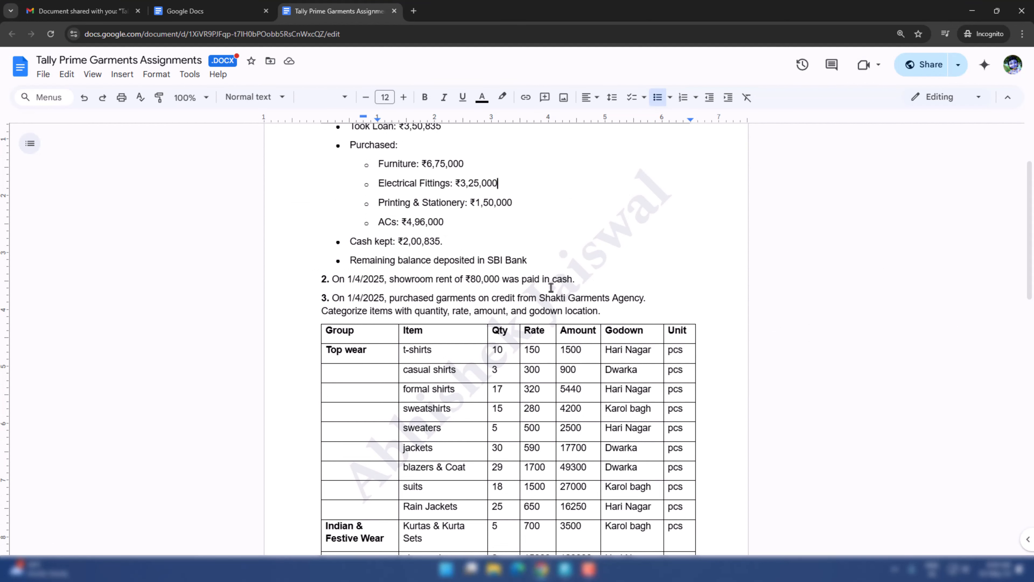
scroll(558, 287, up, 1)
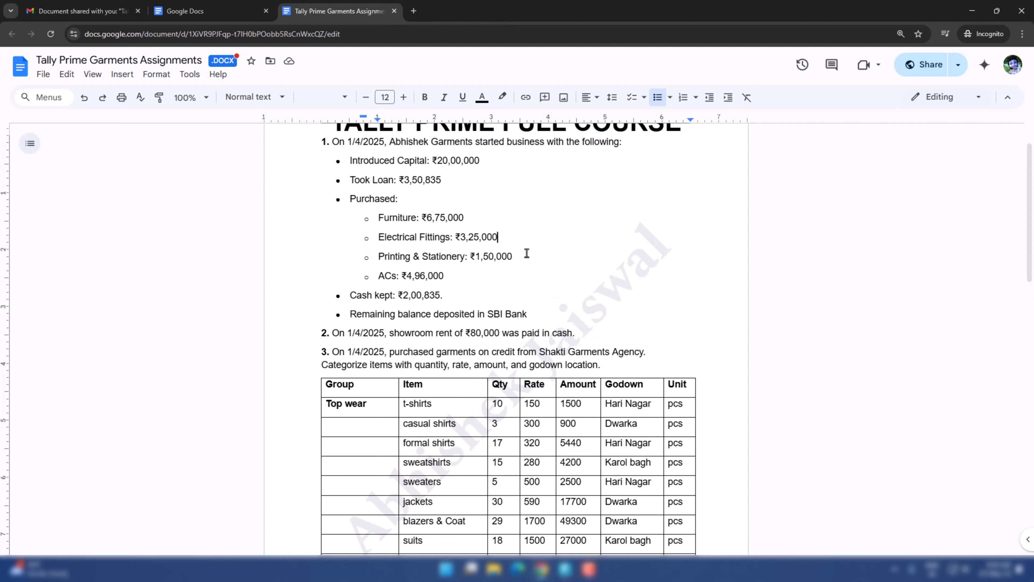
scroll(526, 253, up, 1)
scroll(527, 252, down, 1)
scroll(517, 306, down, 1)
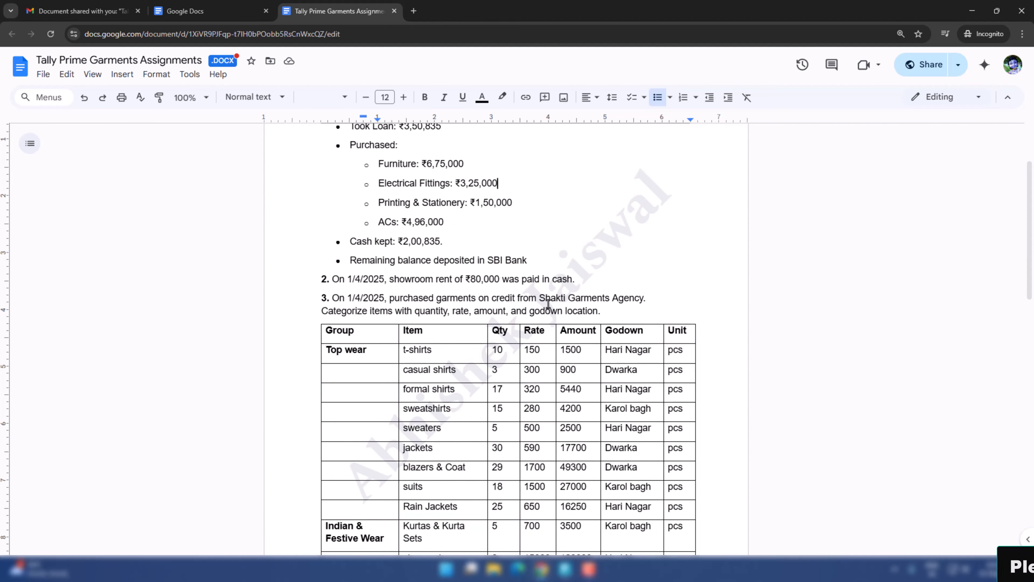
key(alt+Tab)
key(Return)
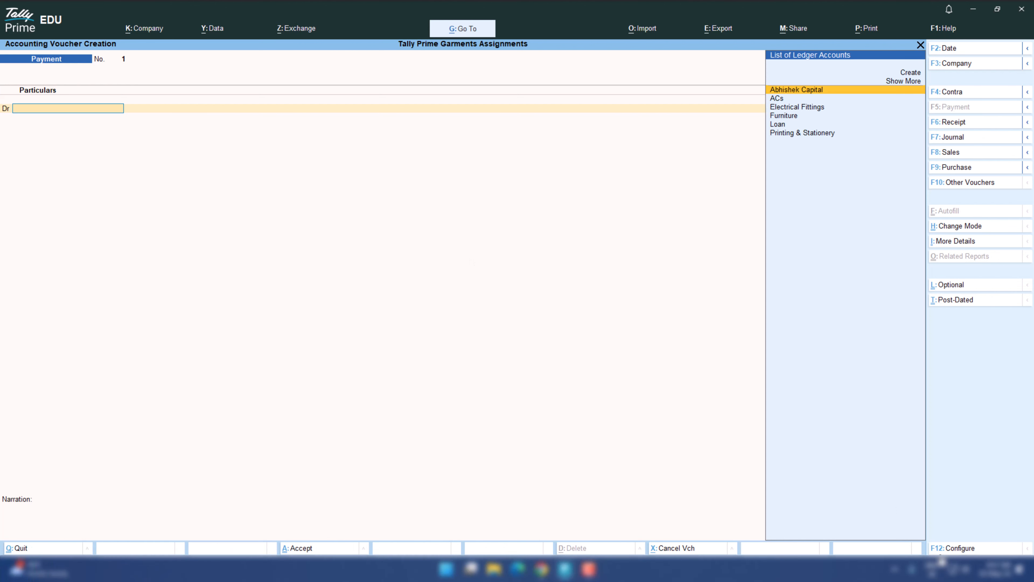
click(948, 548)
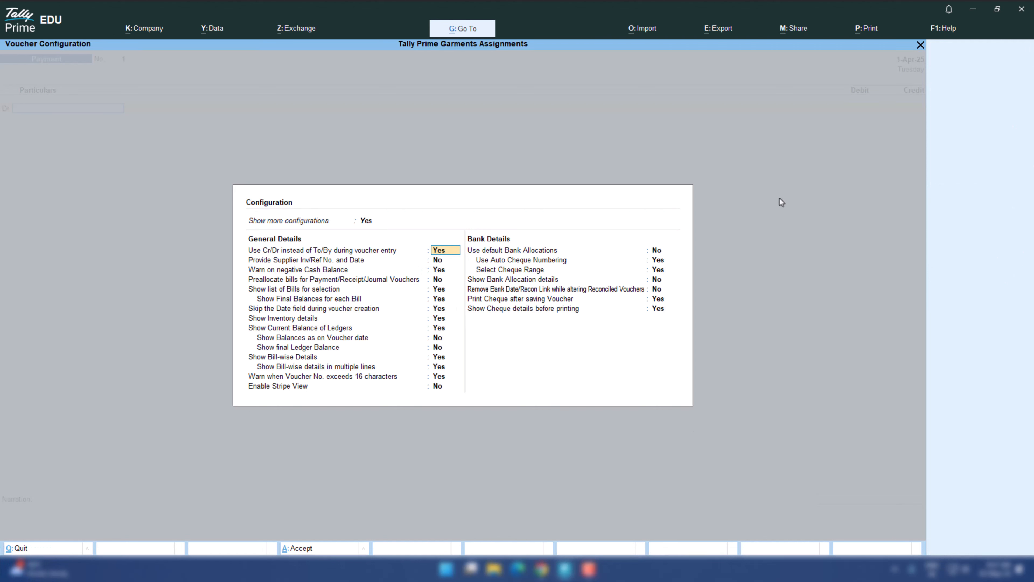
key(ctrl+a)
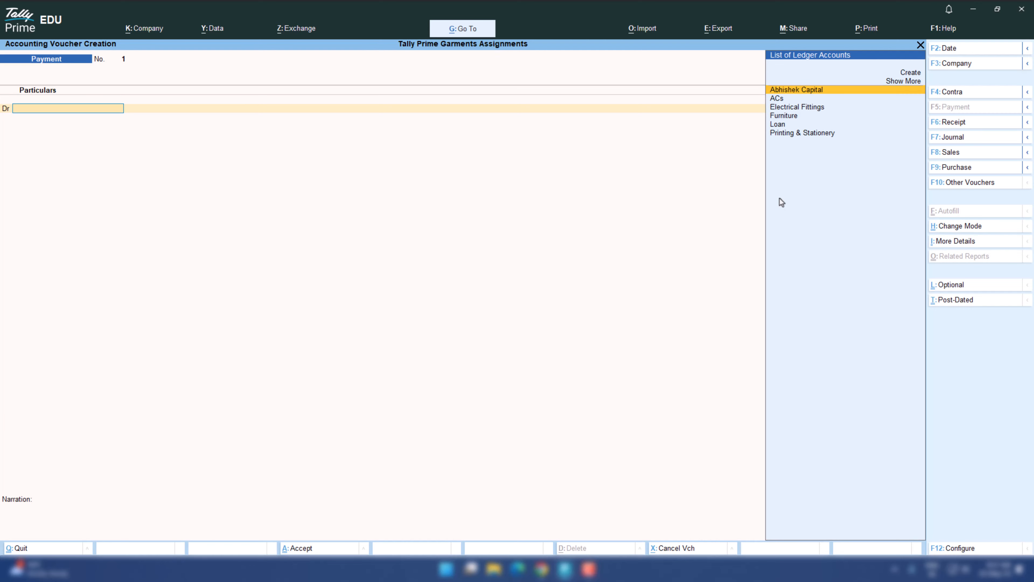
Switch the payment voucher to Single Entry mode and return it to Double Entry mode.
key(ctrl+h)
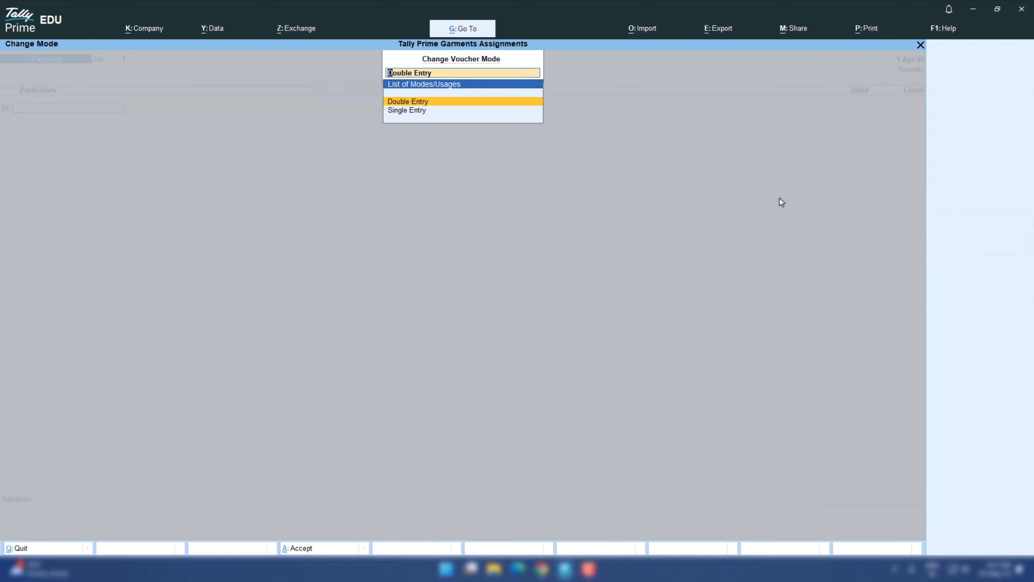
key(Down)
key(Return)
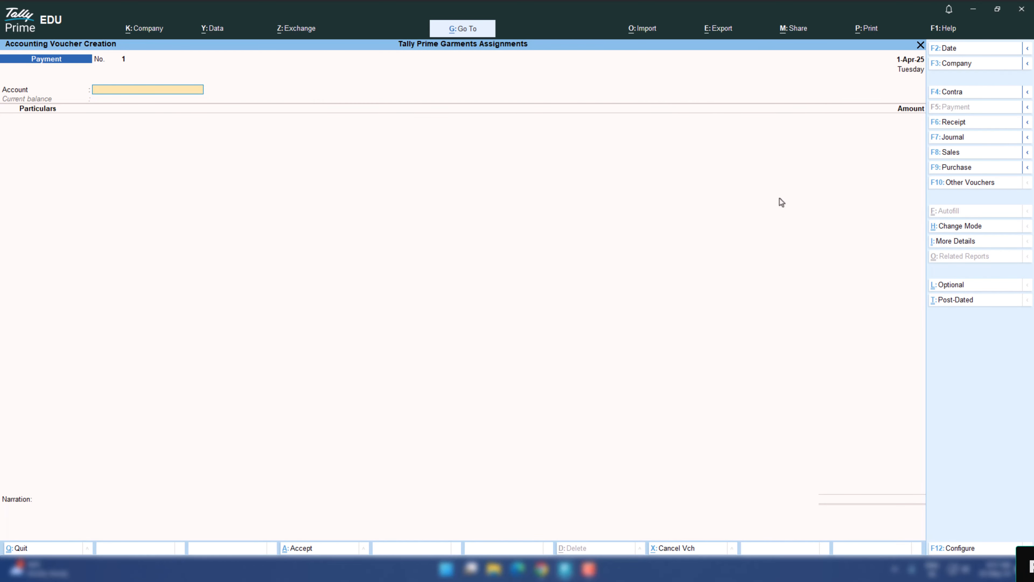
key(ctrl+h)
key(Up)
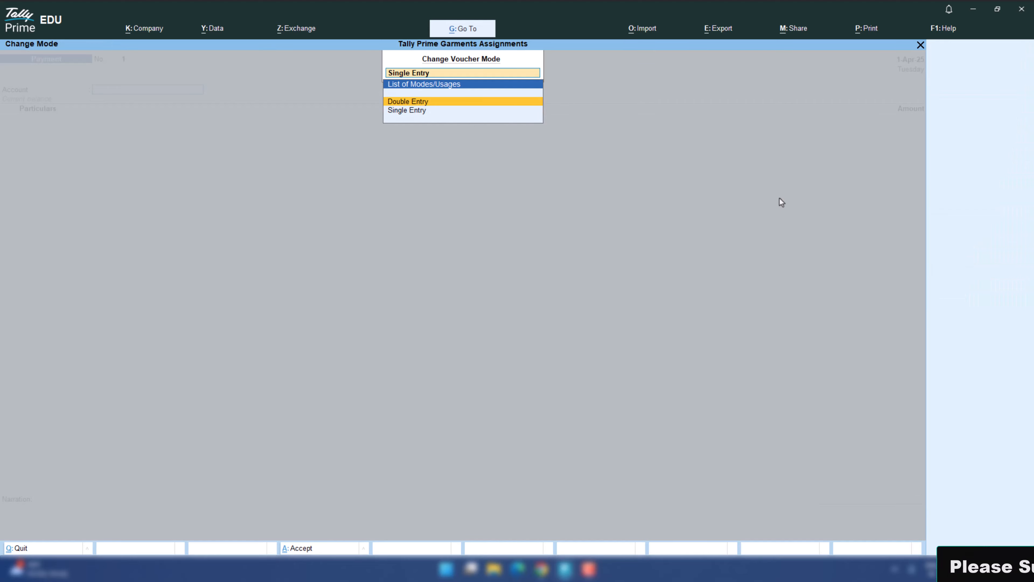
key(Return)
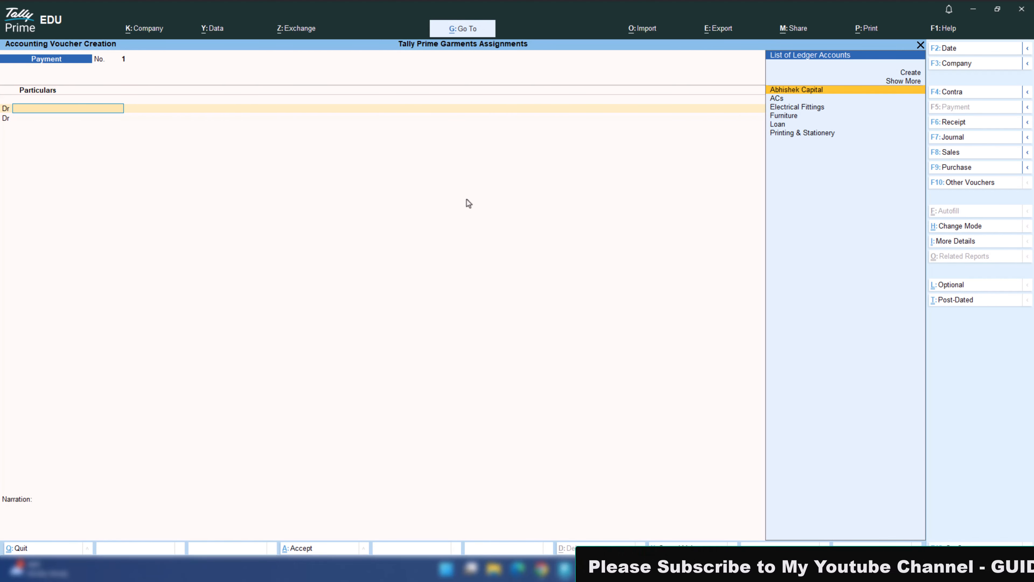
Create a Showroom Rent ledger from within the payment voucher and use it as the debit account.
key(alt+Tab)
key(alt+Tab)
key(alt+c)
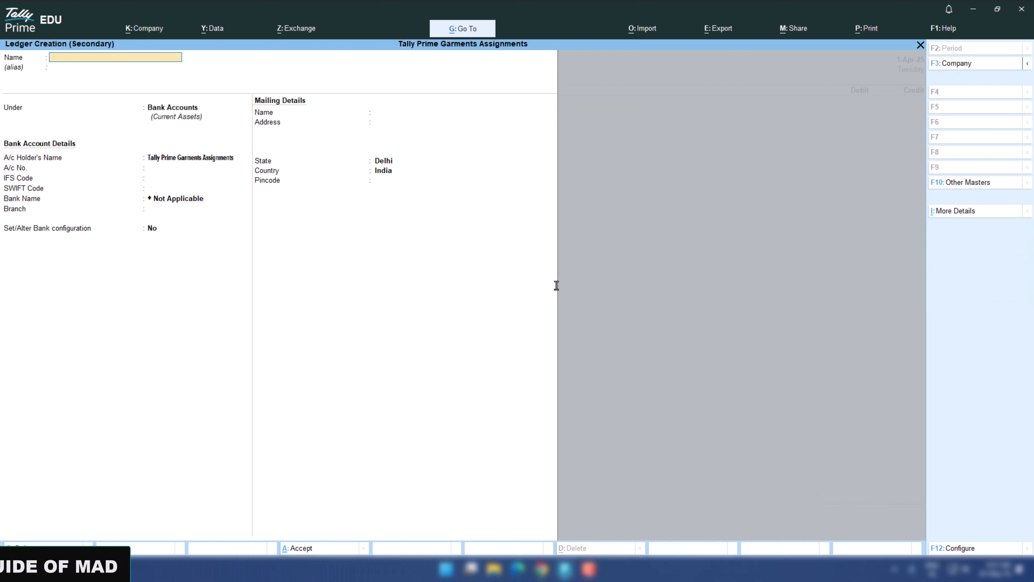
text(Showroom Ret)
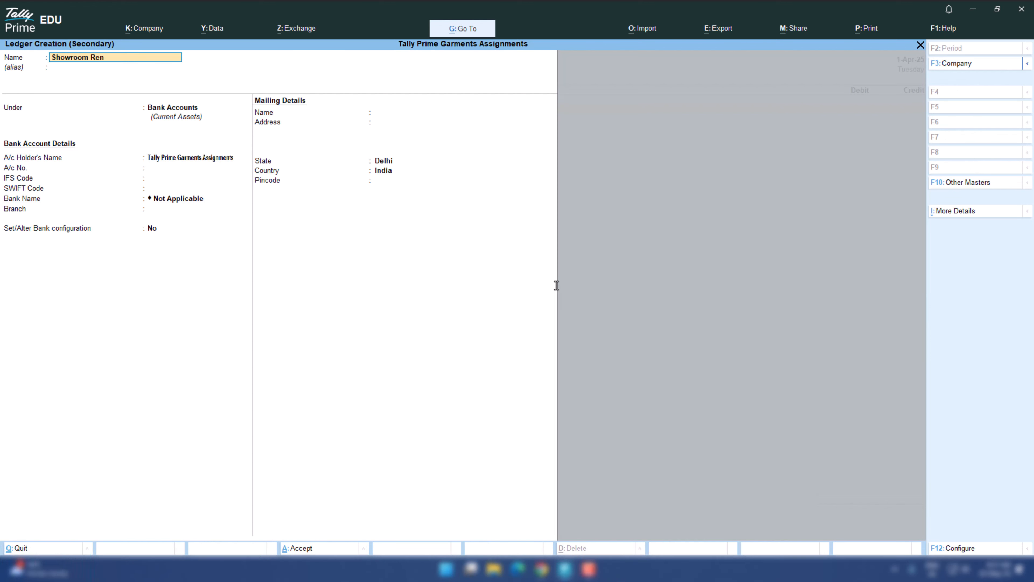
key(Return)
key(BackSpace)
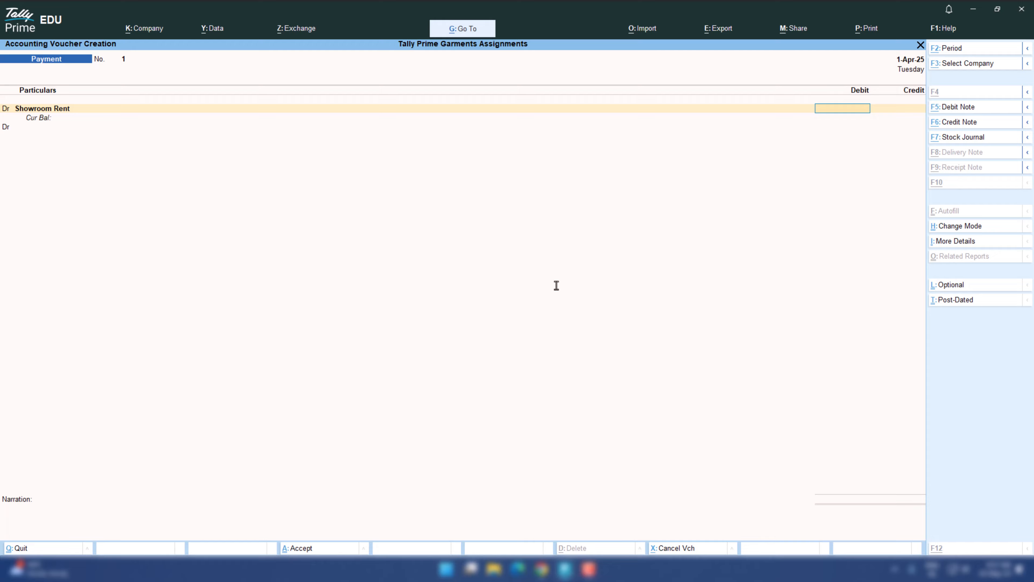
Check the rent transaction in the assignment, debit Showroom Rent with 80,000 and credit Cash with the same amount.
key(alt+Tab)
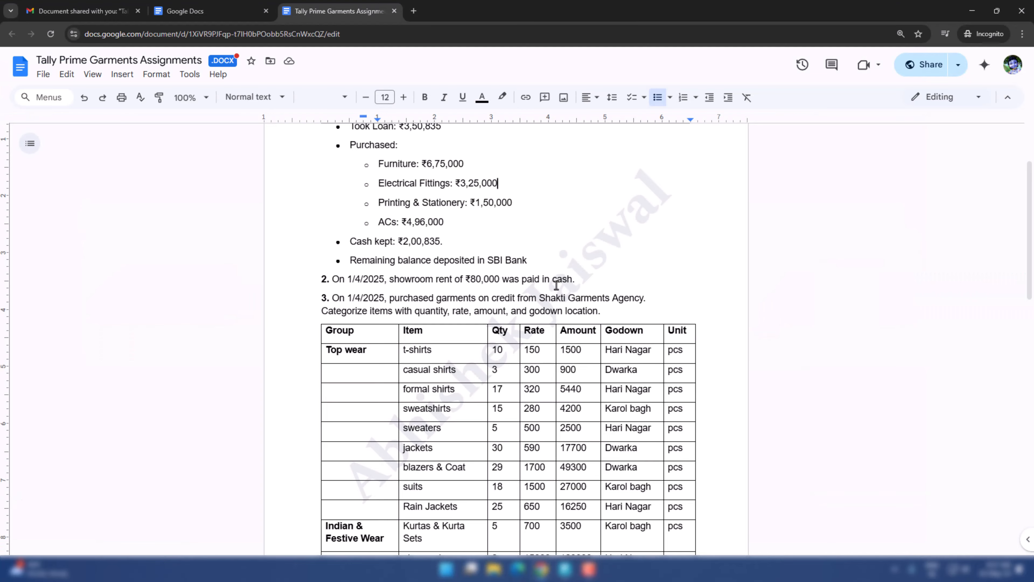
key(alt+Tab)
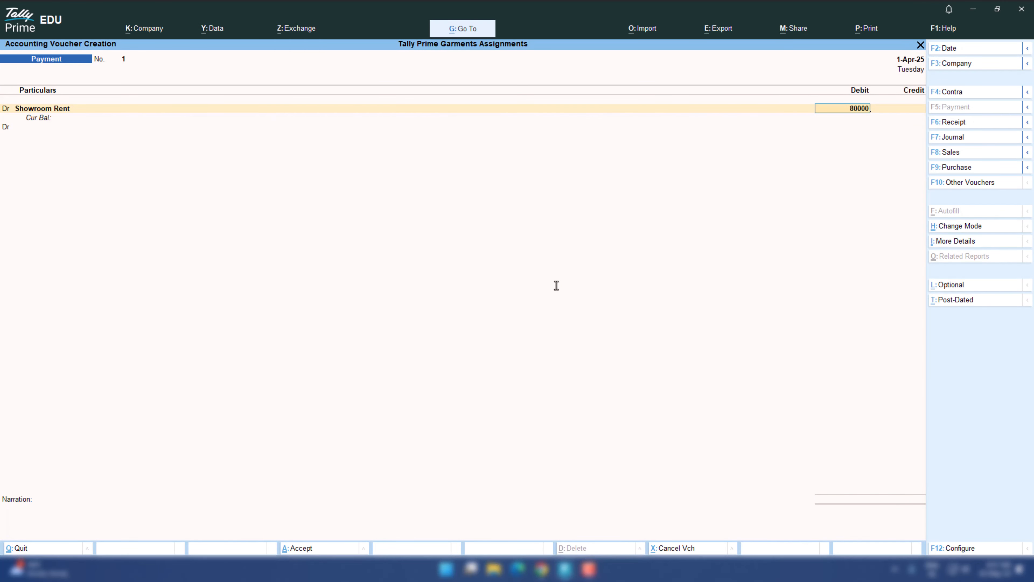
key(Return)
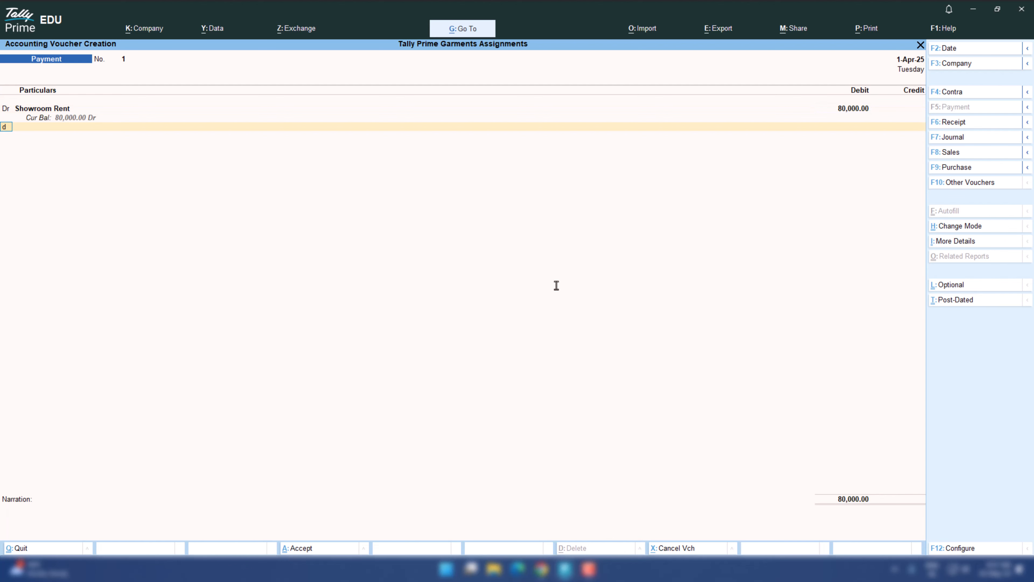
key(Return)
key(Down)
key(Down)
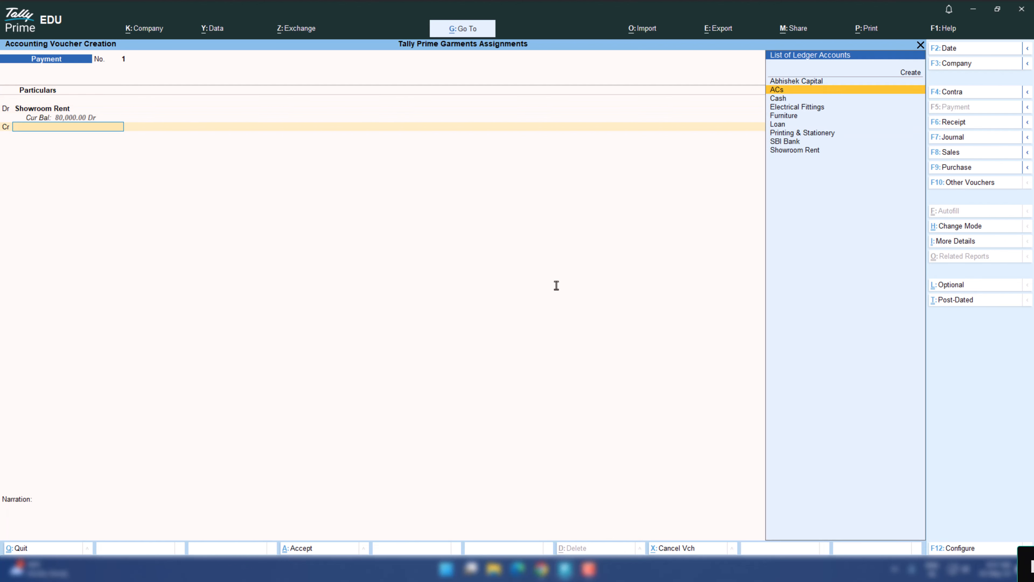
key(Return)
key(alt+Tab)
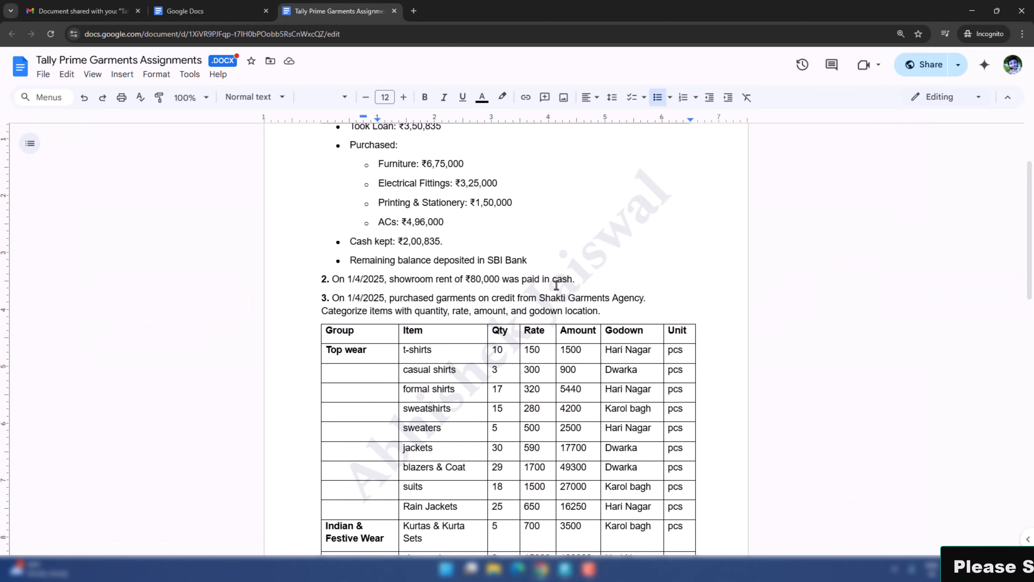
key(alt+Tab)
key(Return)
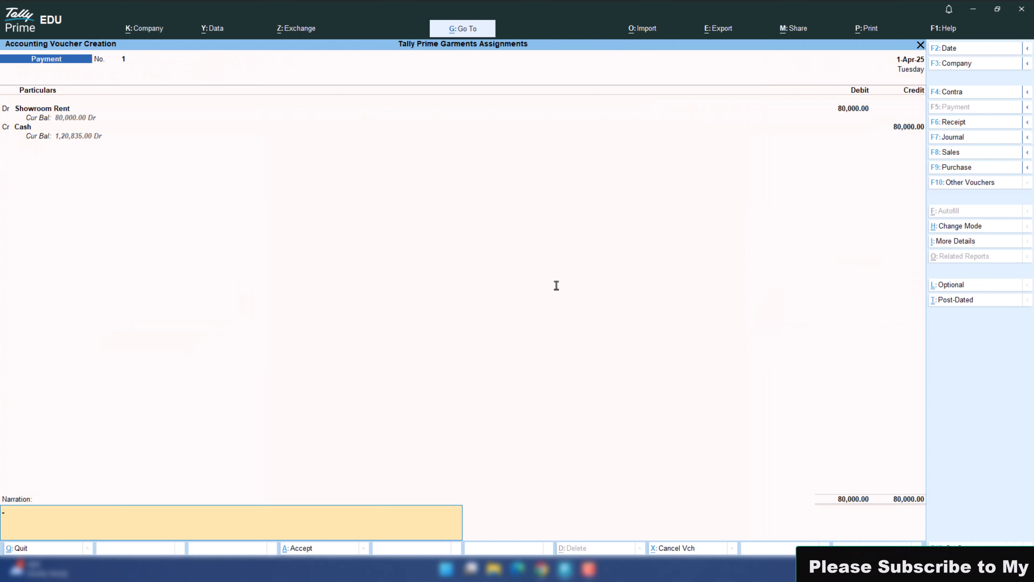
Enter the narration "Being showroom rent paid in cash" and save the payment voucher.
text(Being showroom rent paid in cah)
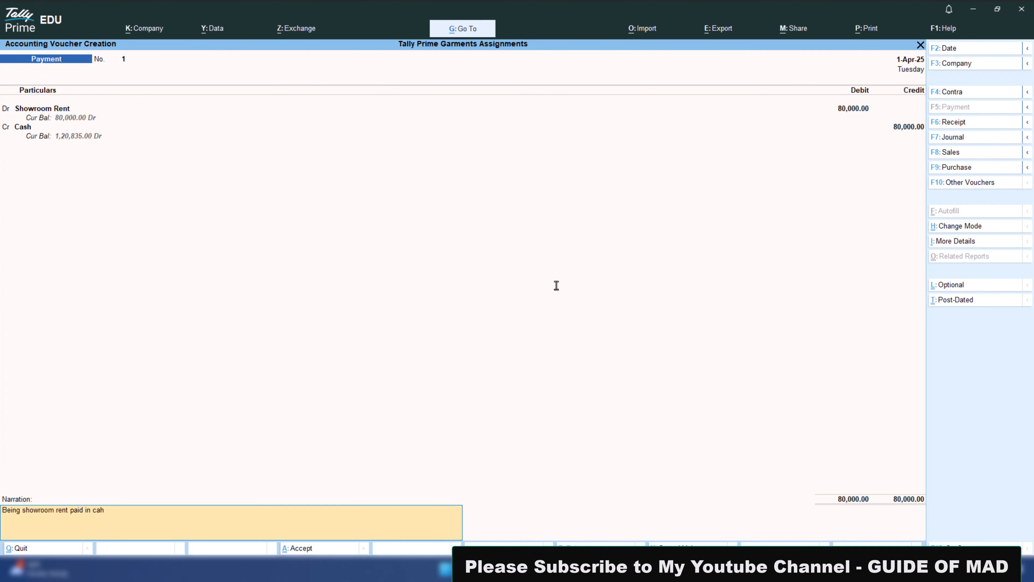
key(BackSpace)
text(showroom rent paid in cash)
key(Return)
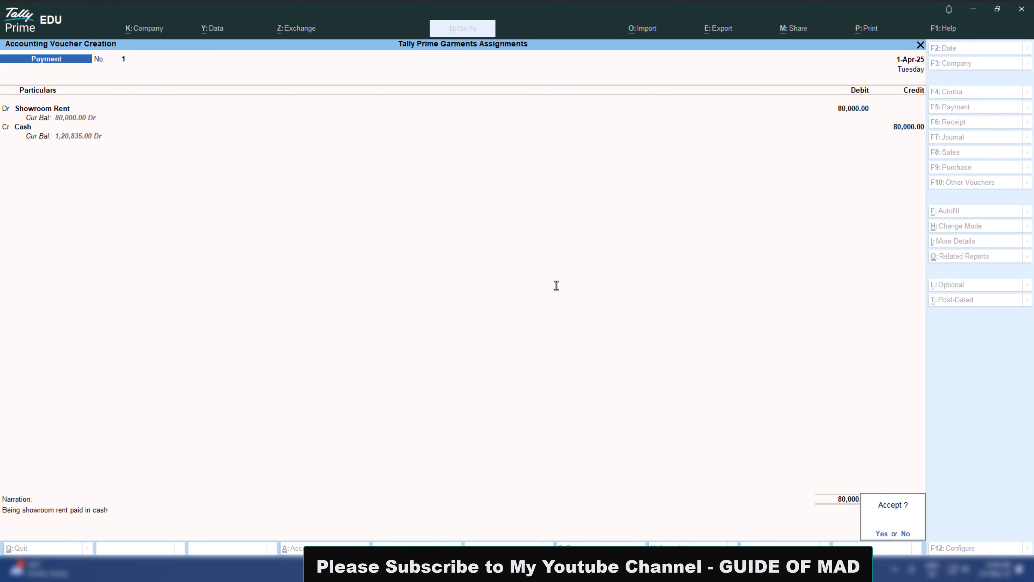
key(Return)
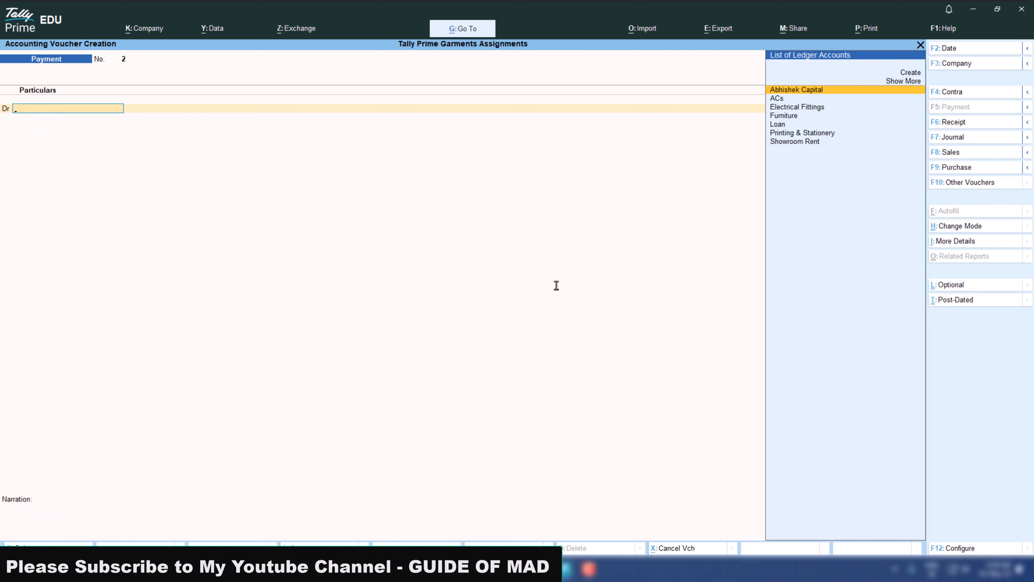
Create the godown locations Dwarka and Karol bagh under Primary, copying their names from the assignment's garment purchase table.
key(alt+Tab)
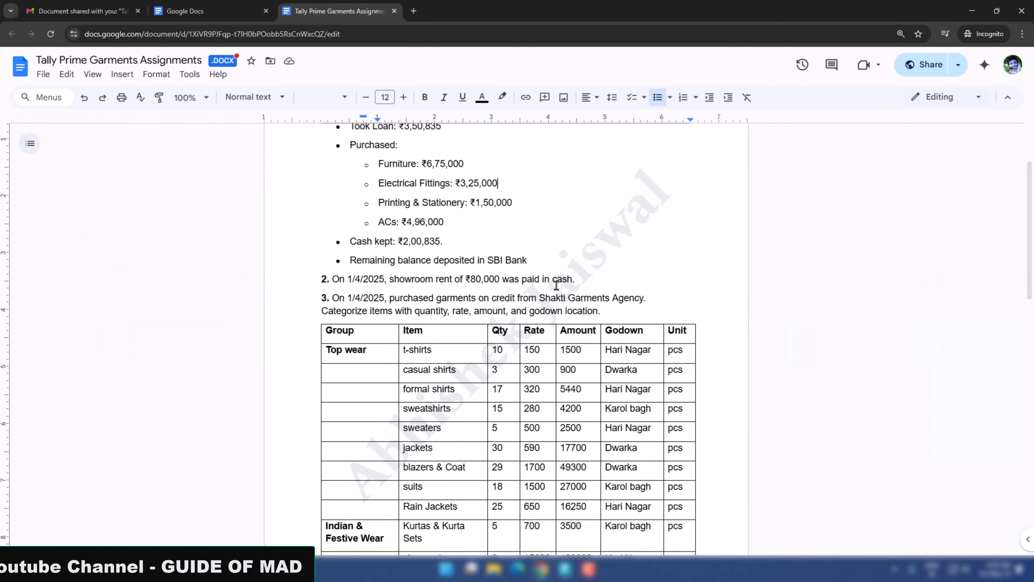
scroll(556, 285, down, 3)
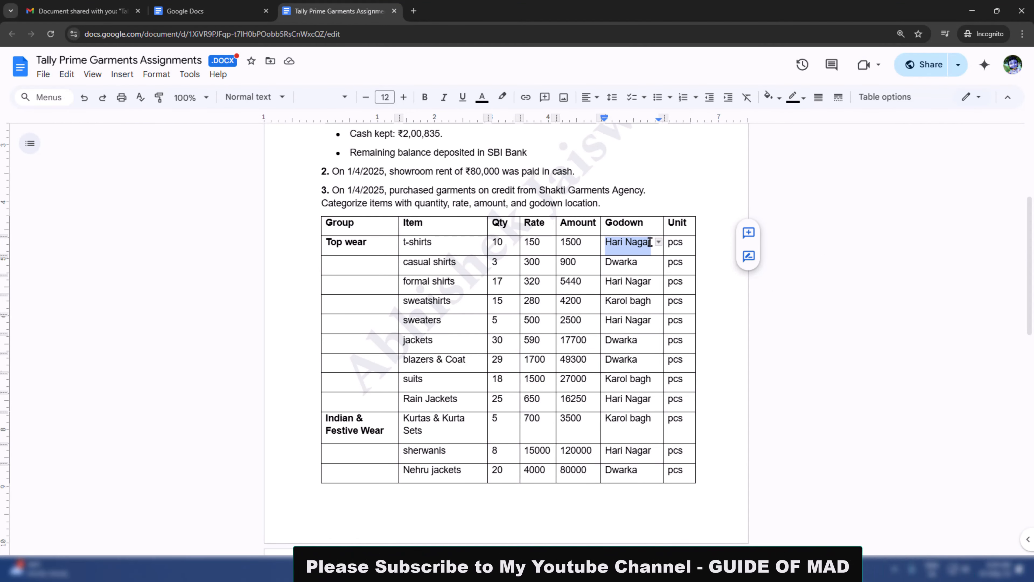
click(625, 262)
double_click(625, 261)
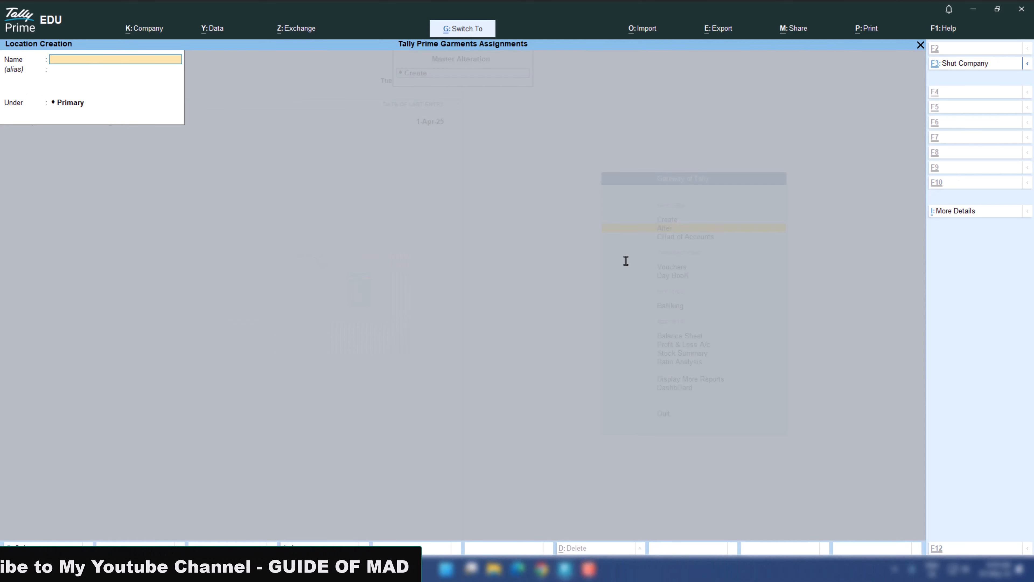
key(ctrl+alt+v)
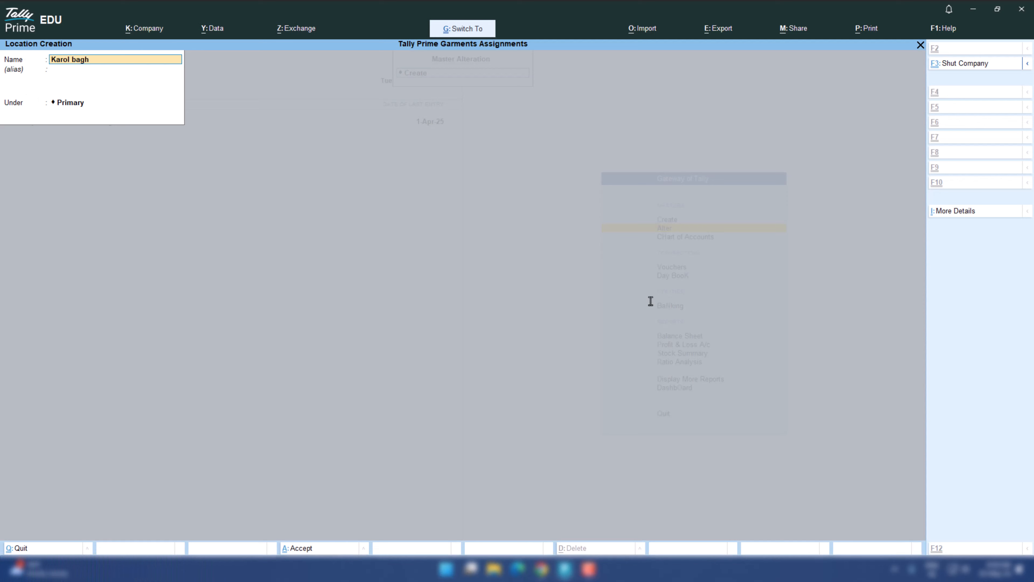
key(Return)
key(Return)
key(Return)
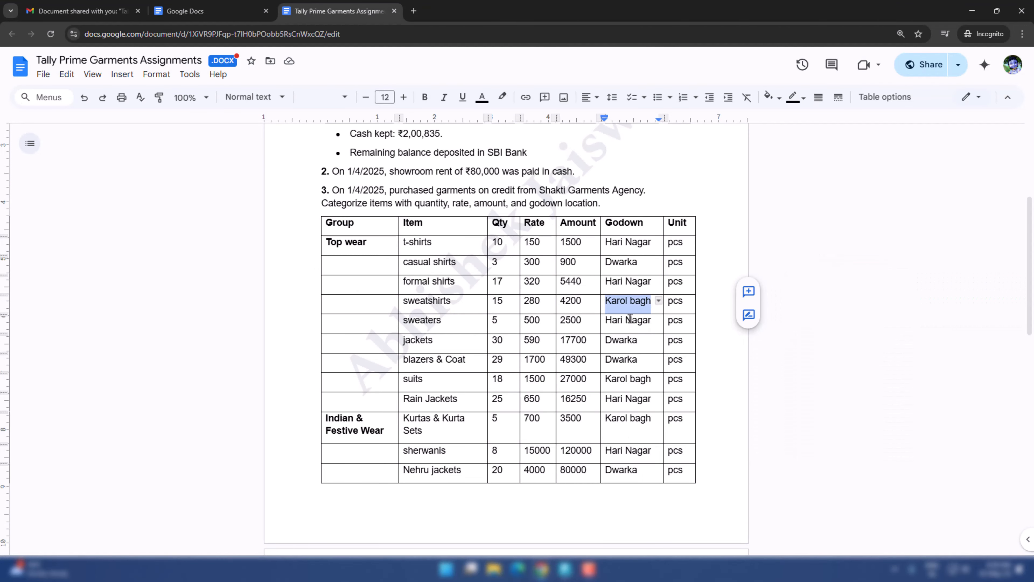
click(628, 263)
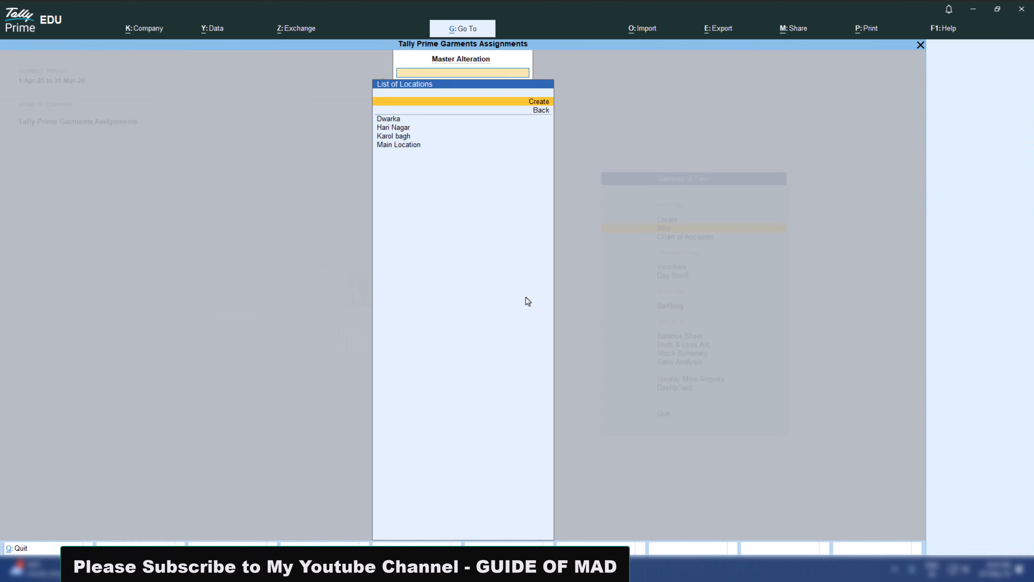
Create a simple inventory unit with the symbol pcs and the formal name Pieces, with 0 decimal places.
key(Escape)
key(Up)
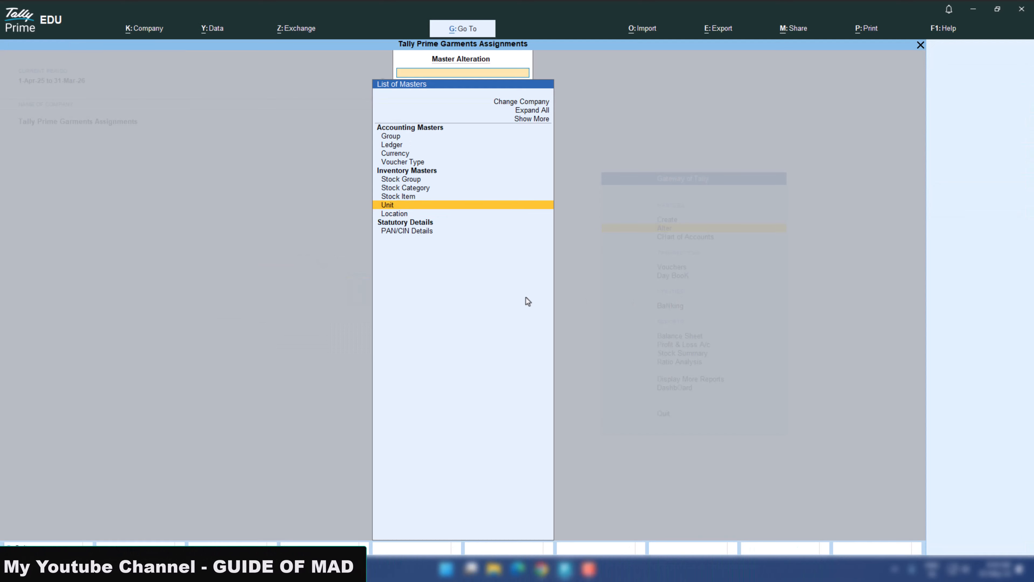
key(Up)
key(Down)
key(Return)
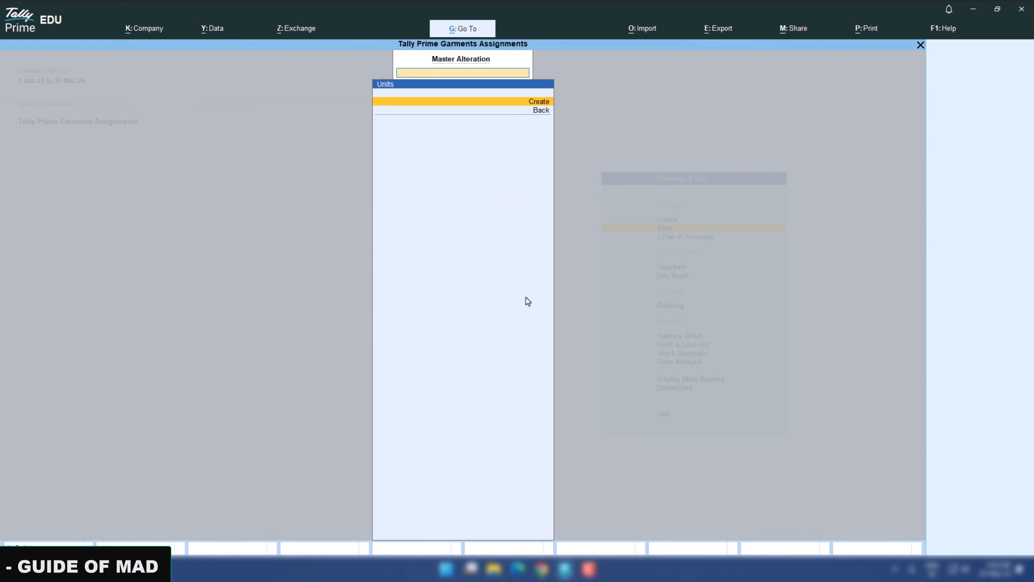
key(Return)
text(pcs)
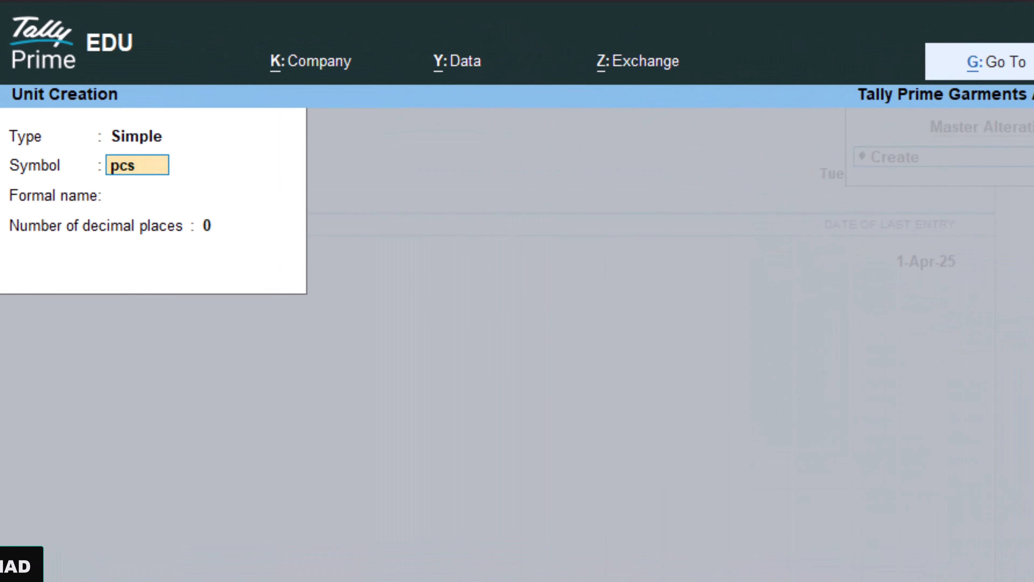
key(Return)
text(Pi)
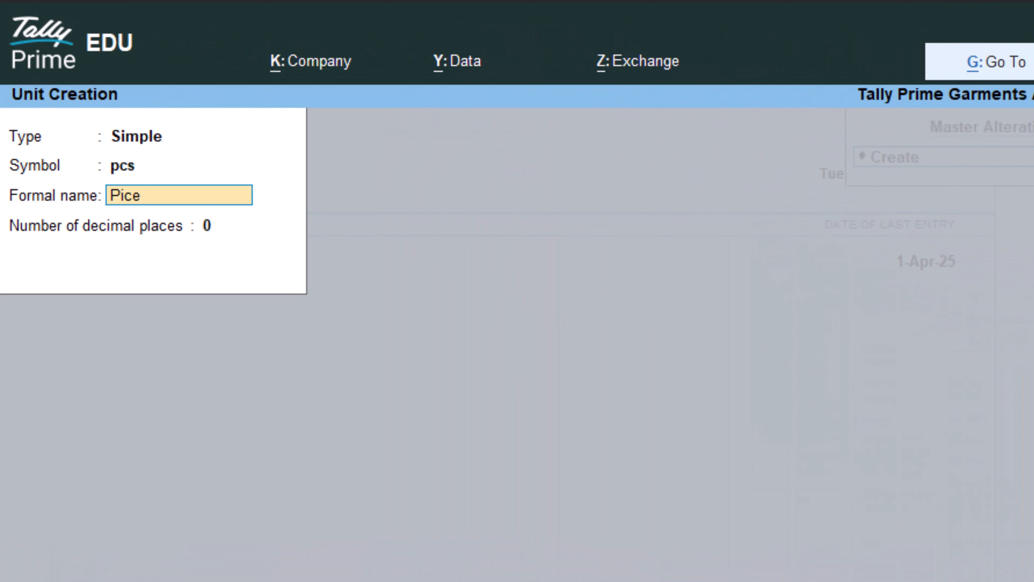
text(ce)
key(BackSpace)
text(eces)
key(Return)
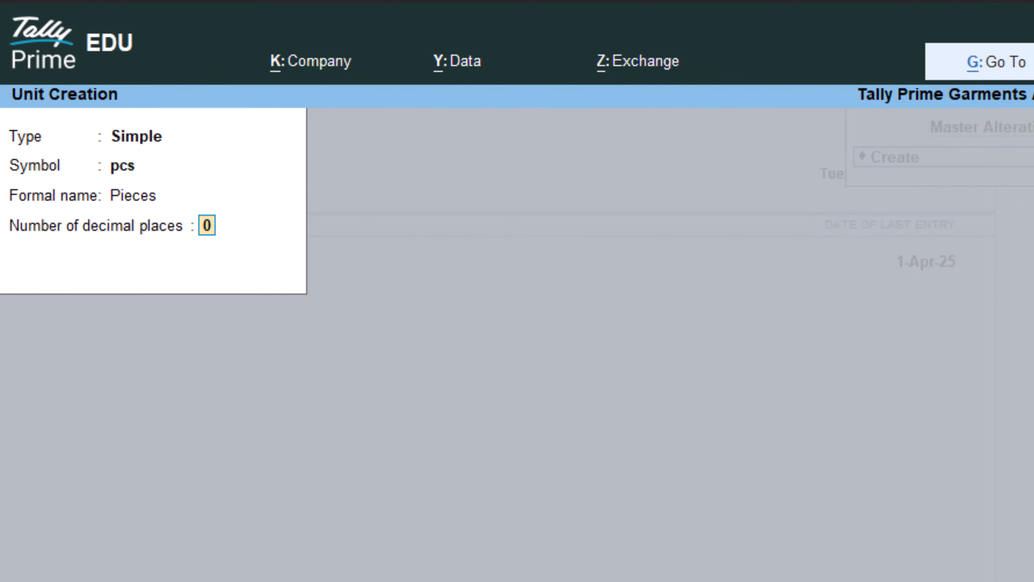
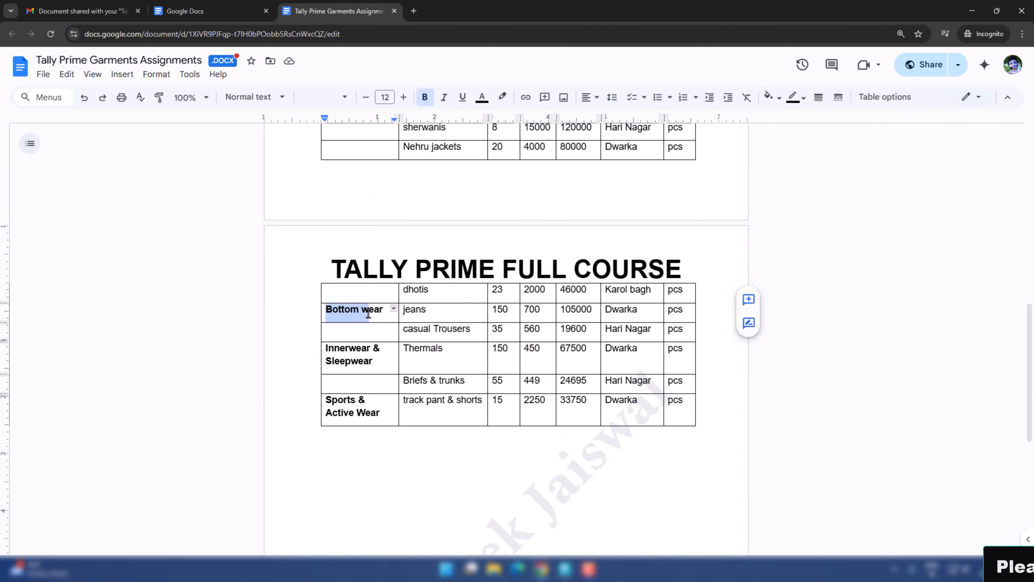
Create the stock group Bottom wear under Primary with its name copied from the assignment, leaving item quantities not added.
key(ctrl+c)
key(alt+Tab)
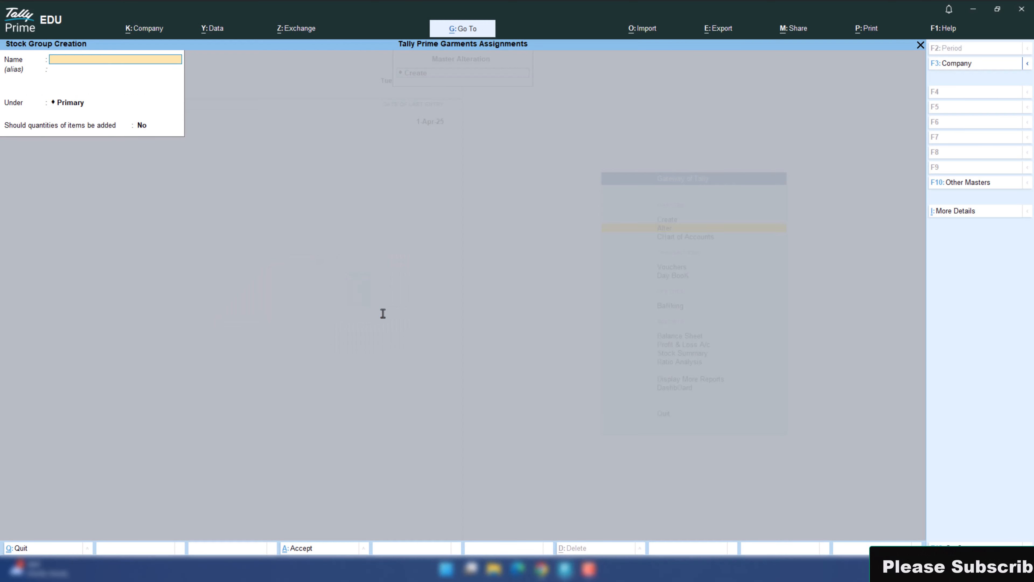
key(ctrl+v)
key(Return)
key(Return)
key(Return)
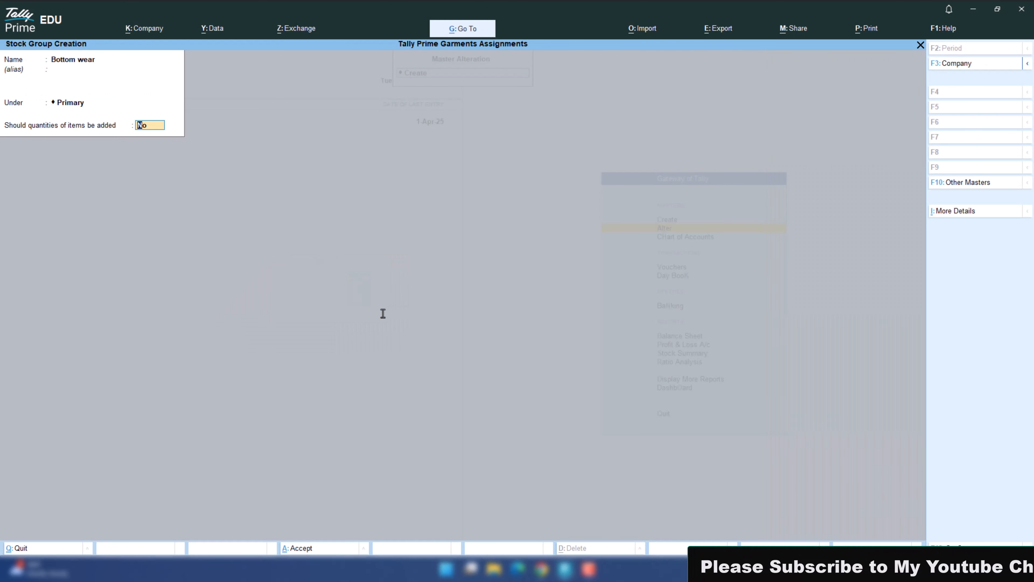
key(Return)
Copy the next group name from the assignment and create the stock group Innerwear & Sleepwear under Primary.
key(alt+Tab)
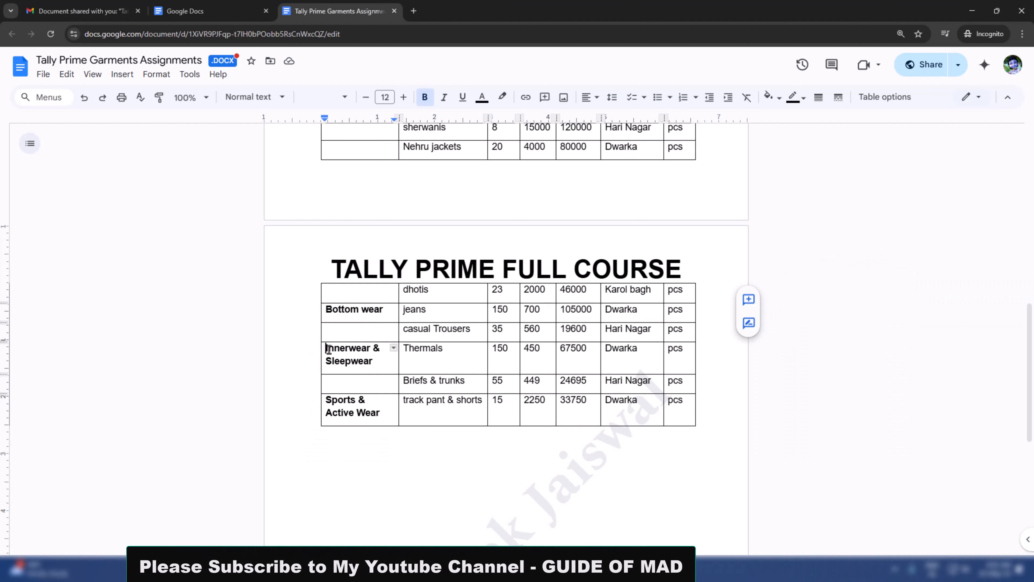
drag(326, 349, 372, 361)
key(ctrl+c)
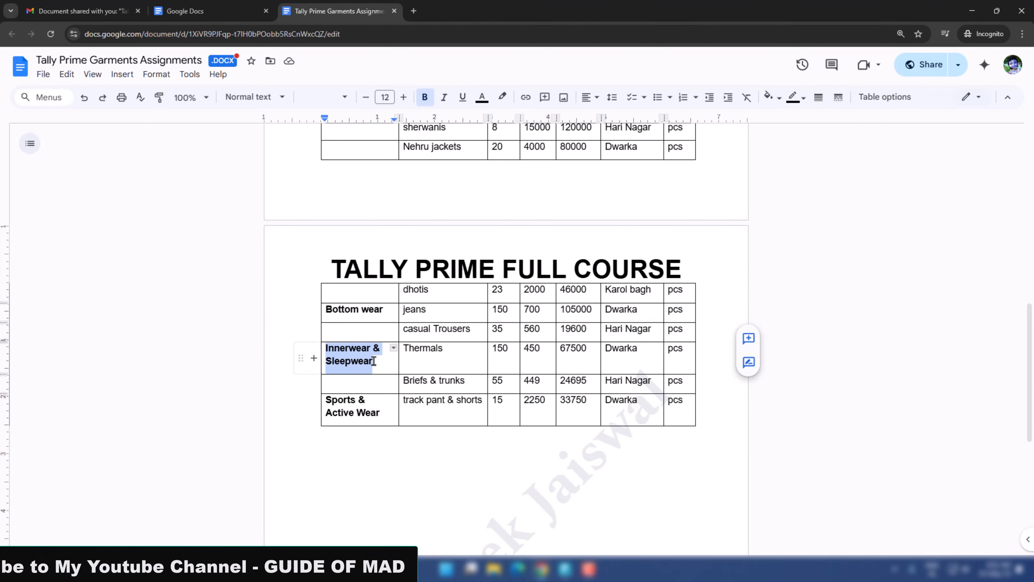
key(alt+Tab)
key(ctrl+v)
key(Return)
key(Return)
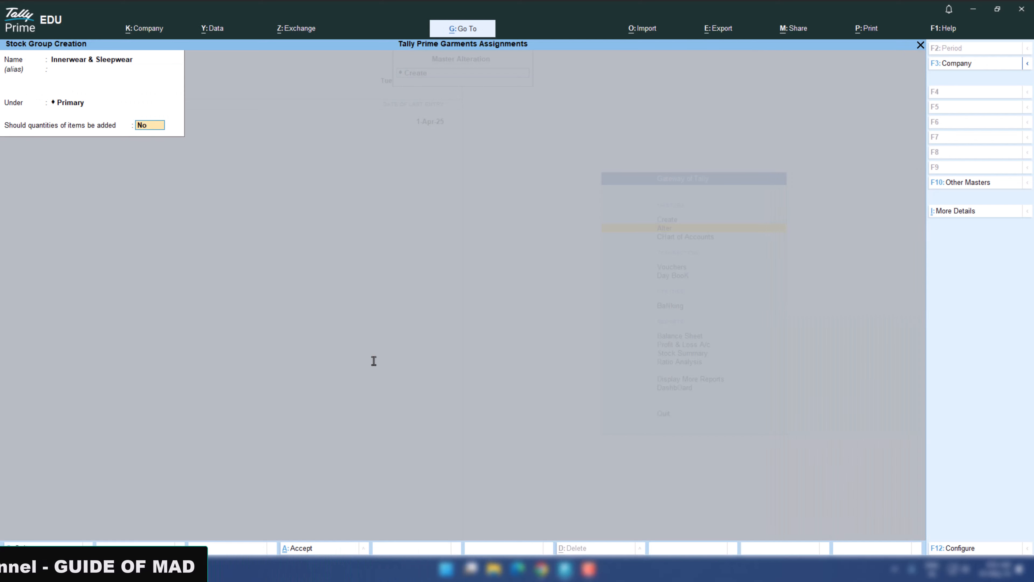
key(Return)
key(Return)
Create the stock group Sports & Active Wear under Primary with its name copied from the assignment, with item quantities added.
key(alt+Tab)
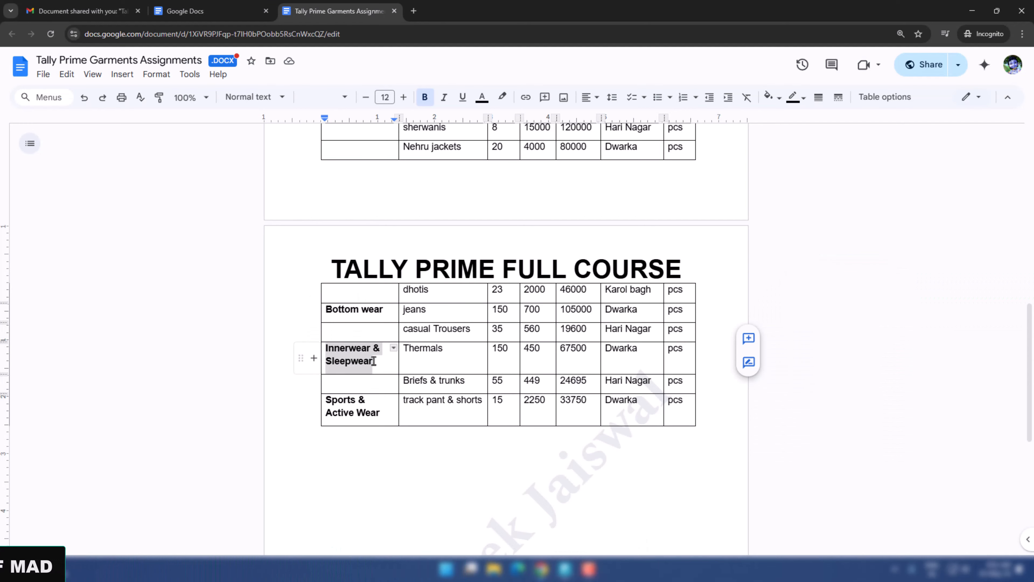
drag(328, 400, 379, 415)
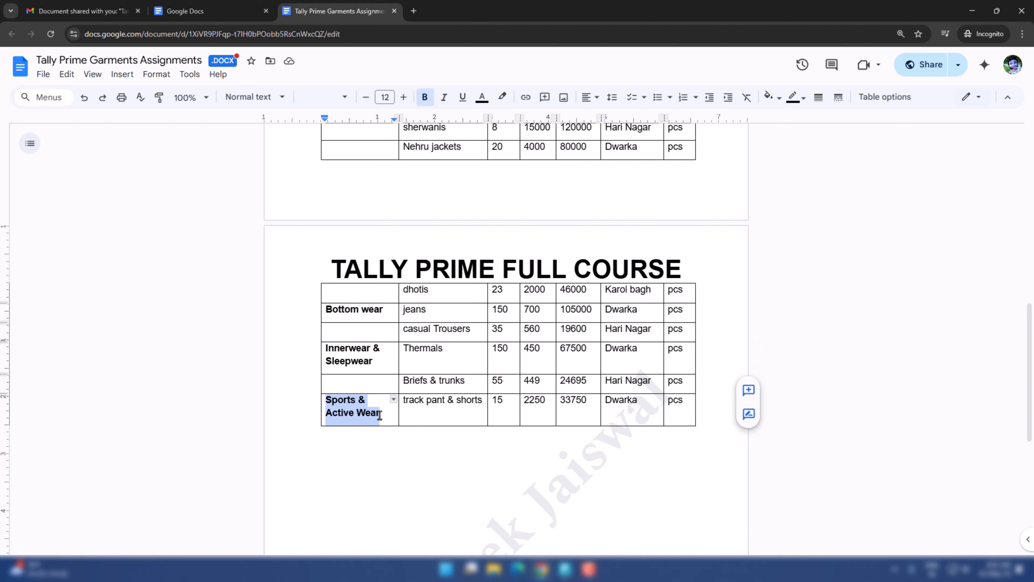
key(ctrl+c)
key(alt+Tab)
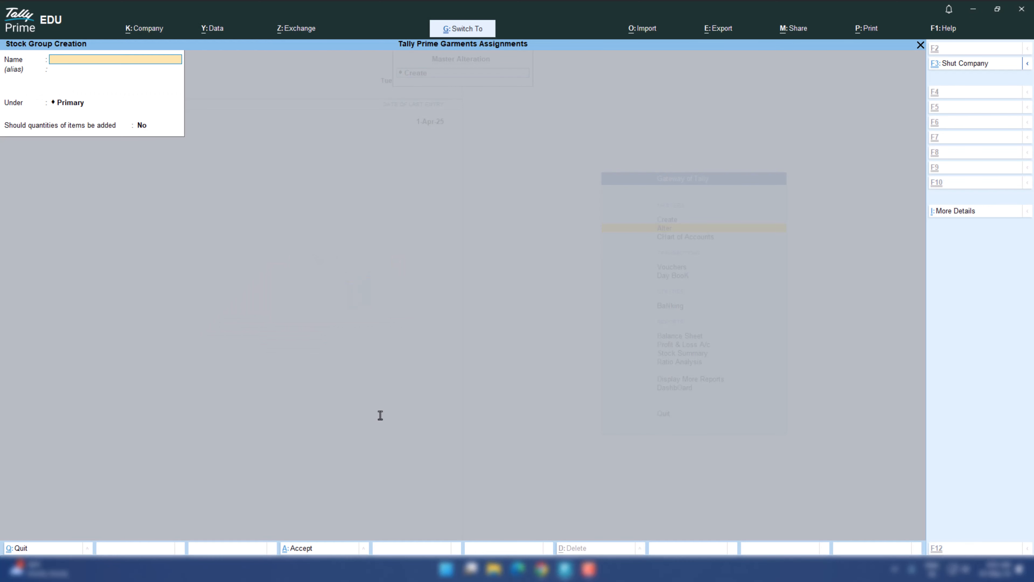
key(ctrl+v)
key(Return)
key(Return)
key(Return)
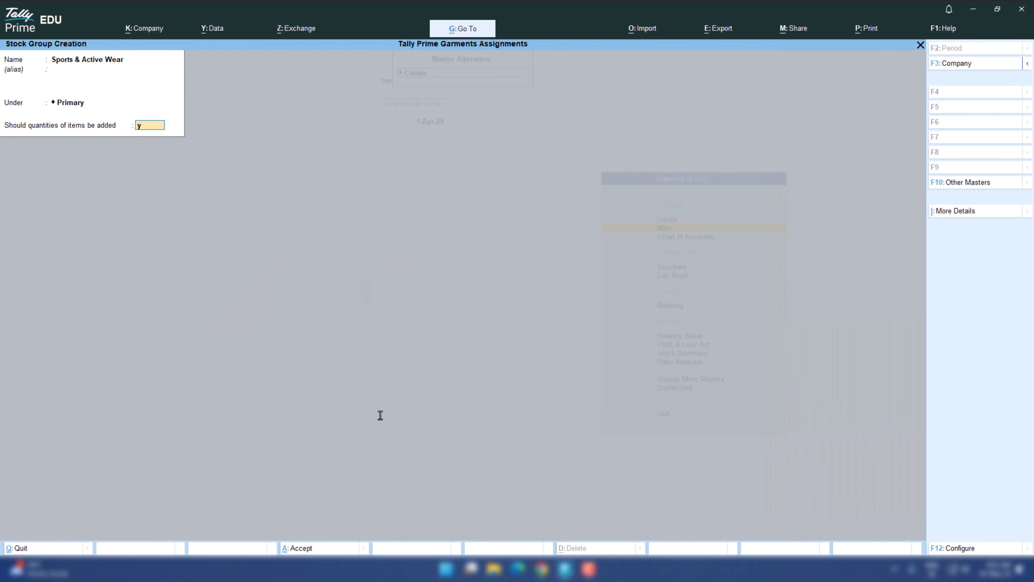
key(Return)
key(Return)
key(Escape)
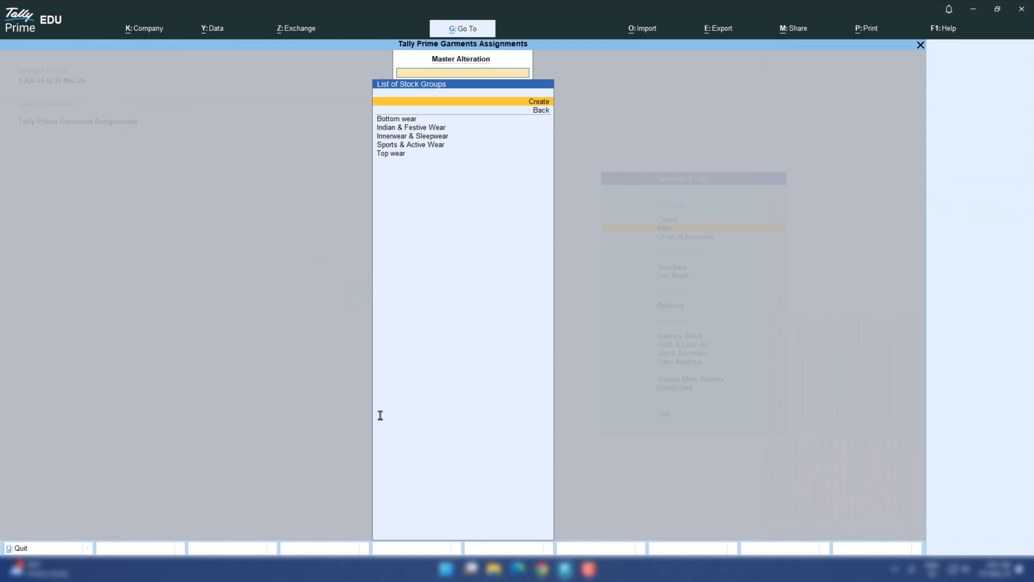
key(Escape)
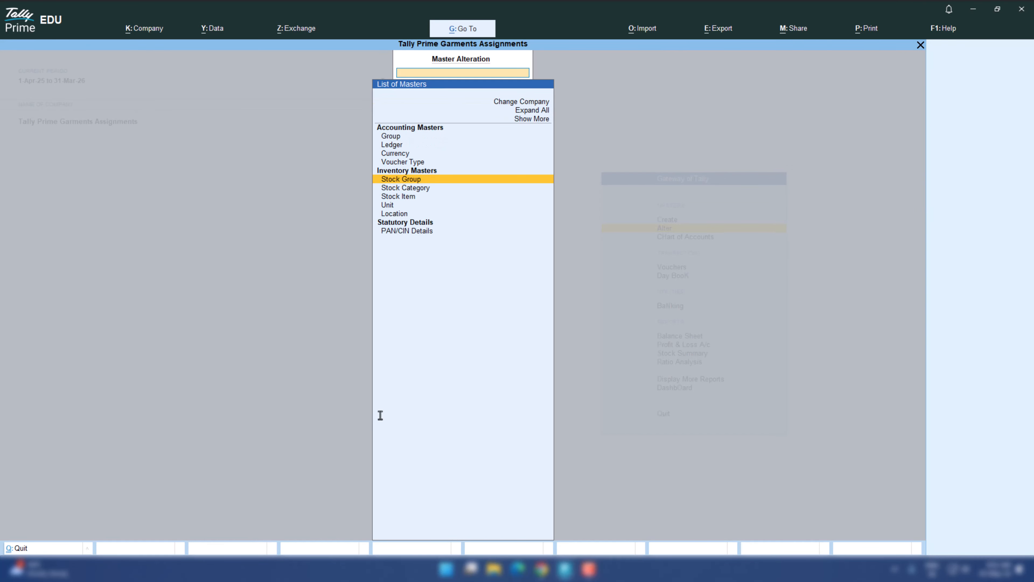
key(Escape)
Open a blank stock item creation form from the inventory masters for alteration.
key(Return)
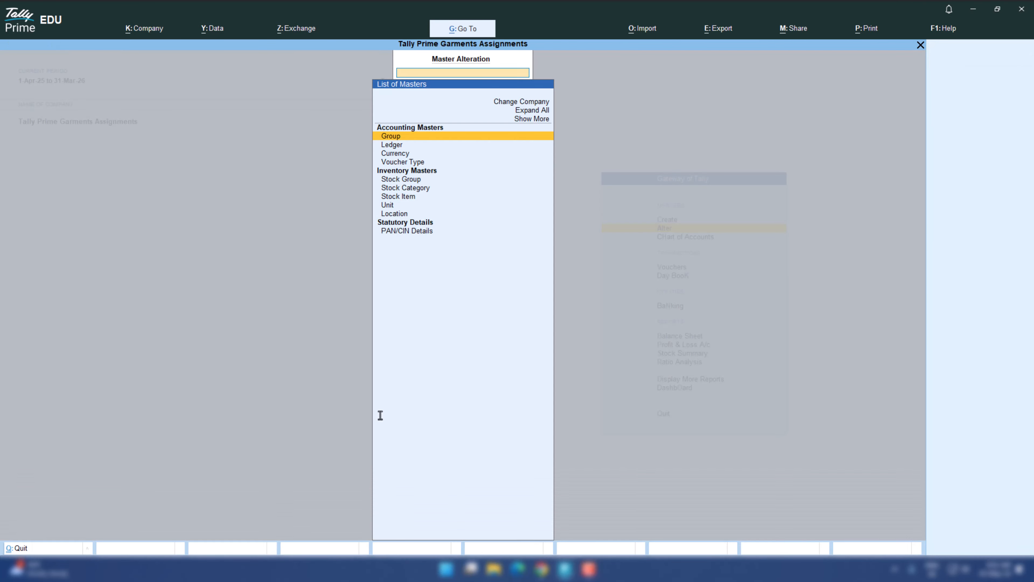
key(Down)
key(Down)
key(Down)
key(Down)
key(Down)
key(Down)
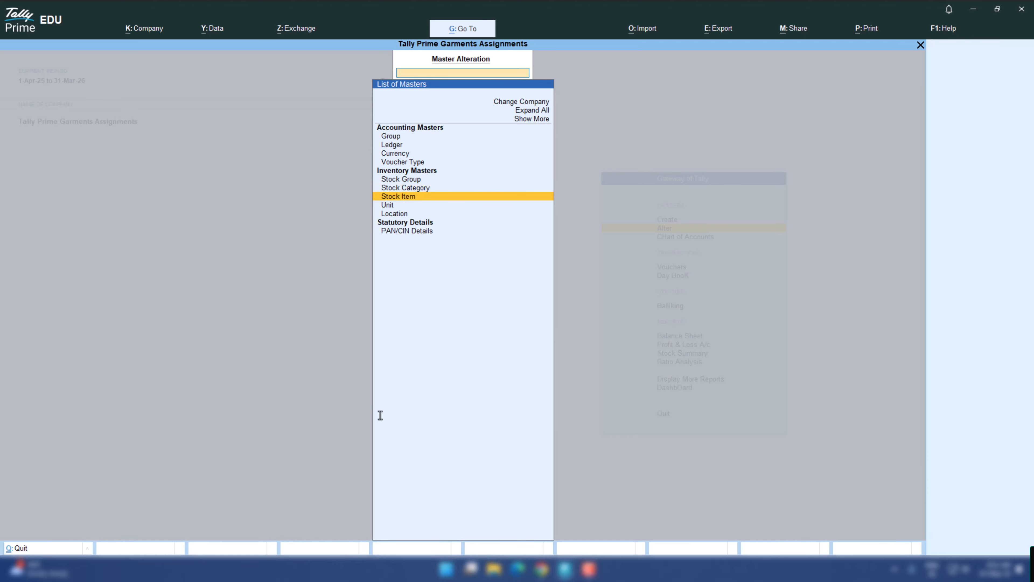
key(Return)
key(Return)
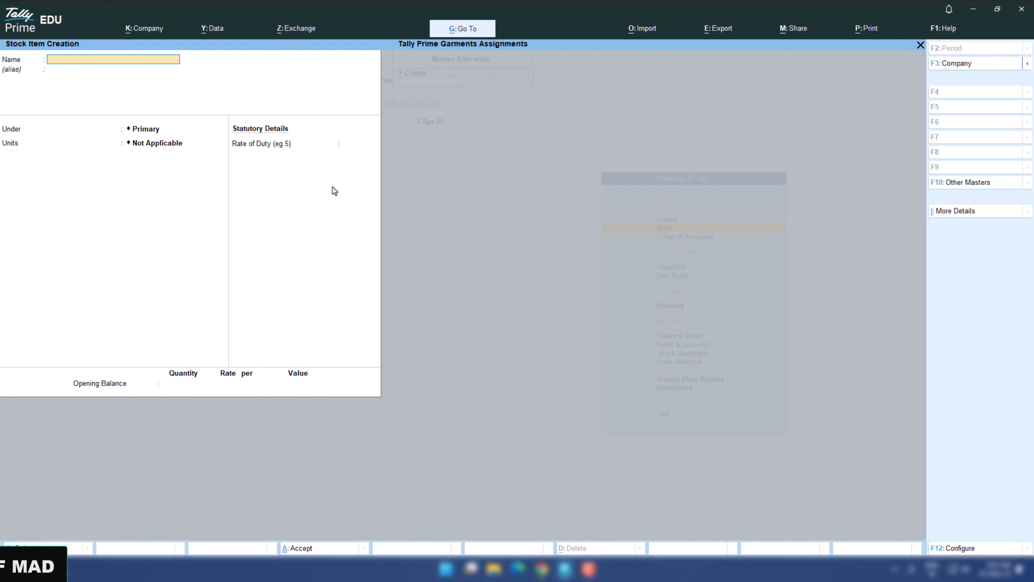
key(alt)
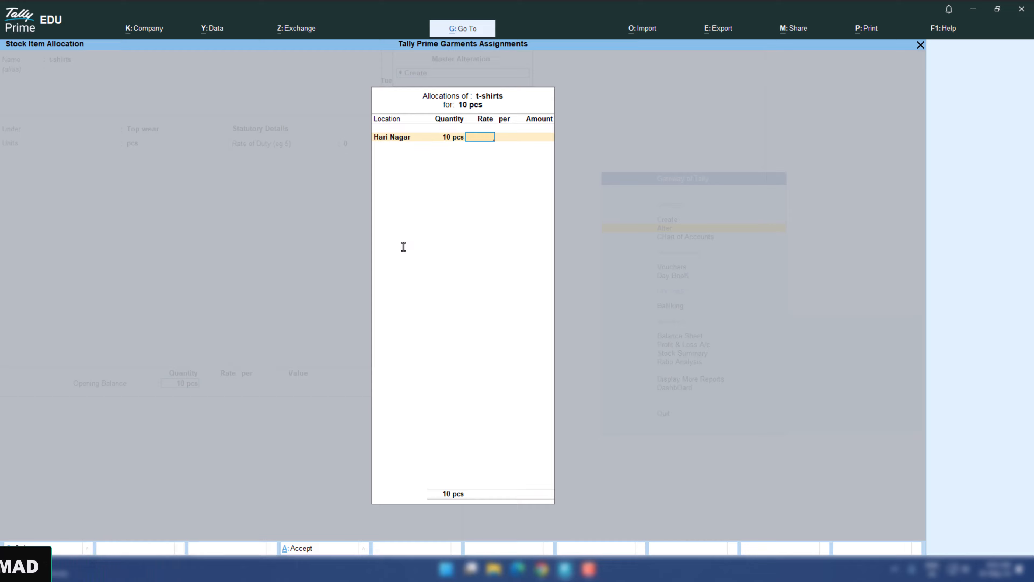
Check the t-shirts row in the assignment, set the Hari Nagar allocation rate to 150 per pcs and save the stock item.
key(alt+Tab)
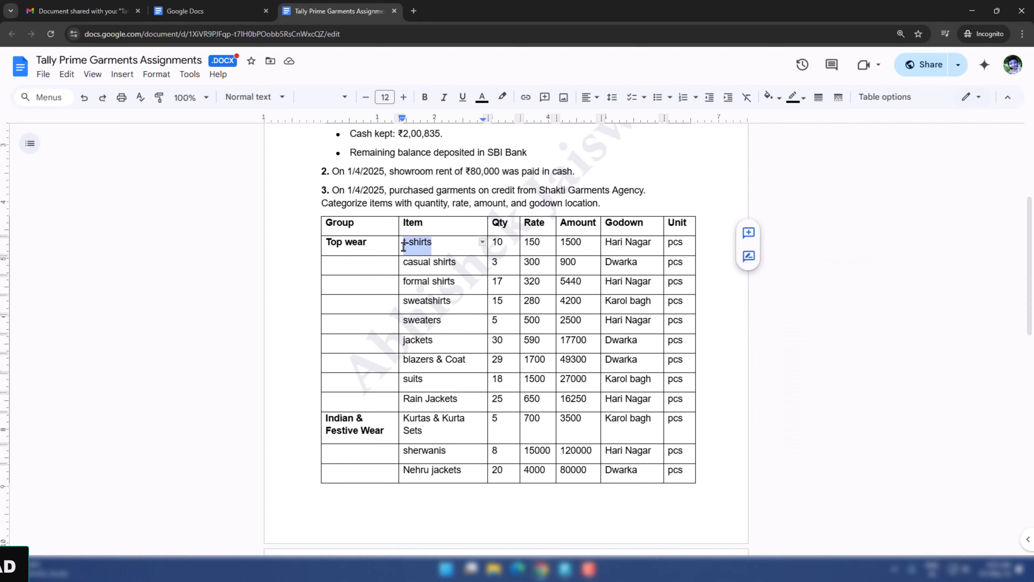
key(alt+Tab)
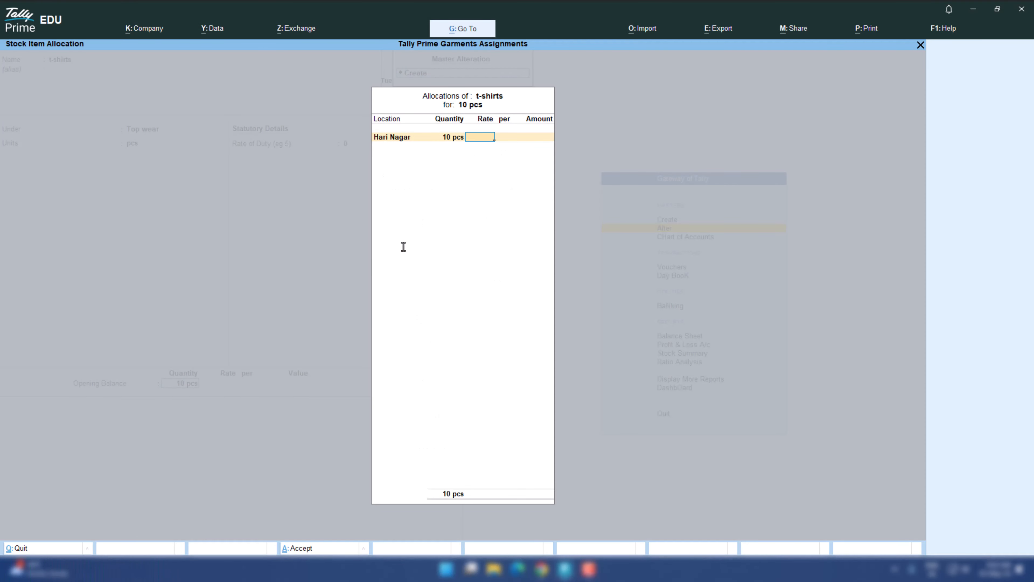
key(Return)
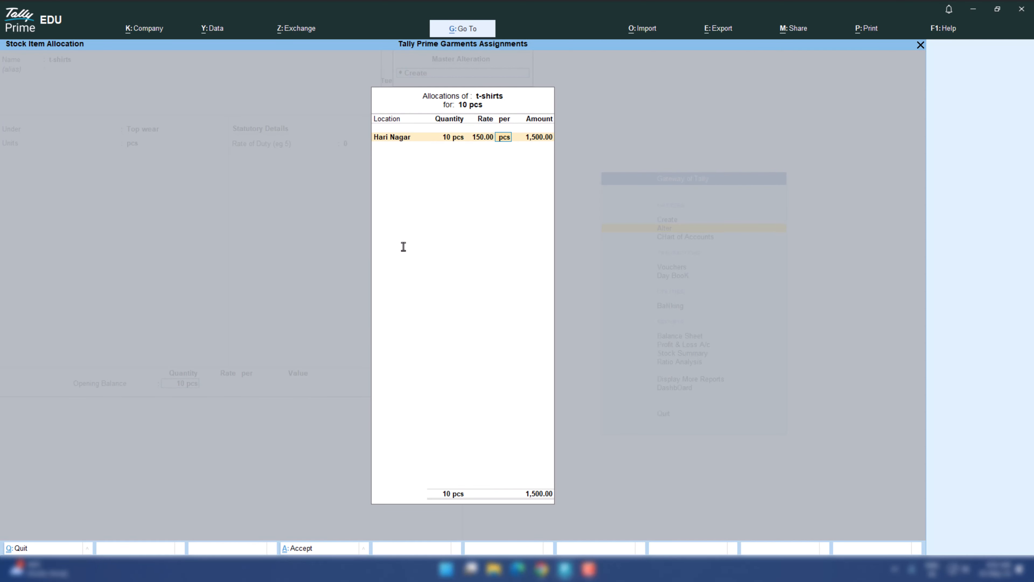
key(Return)
key(Return)
key(Return)
key(Return)
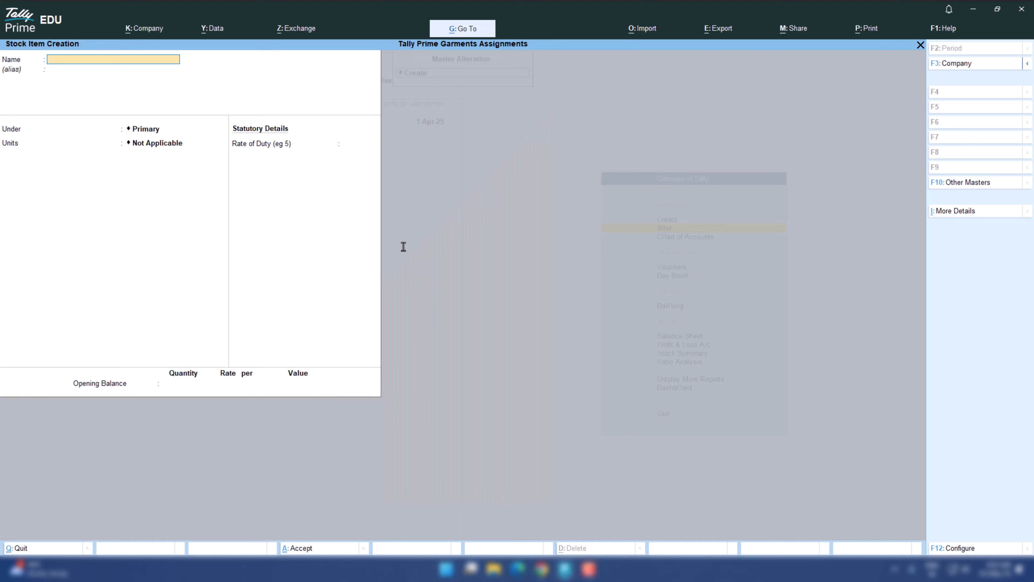
Copy casual shirts from the assignment's garment purchase table and enter it as the name of the next stock item.
key(alt+Tab)
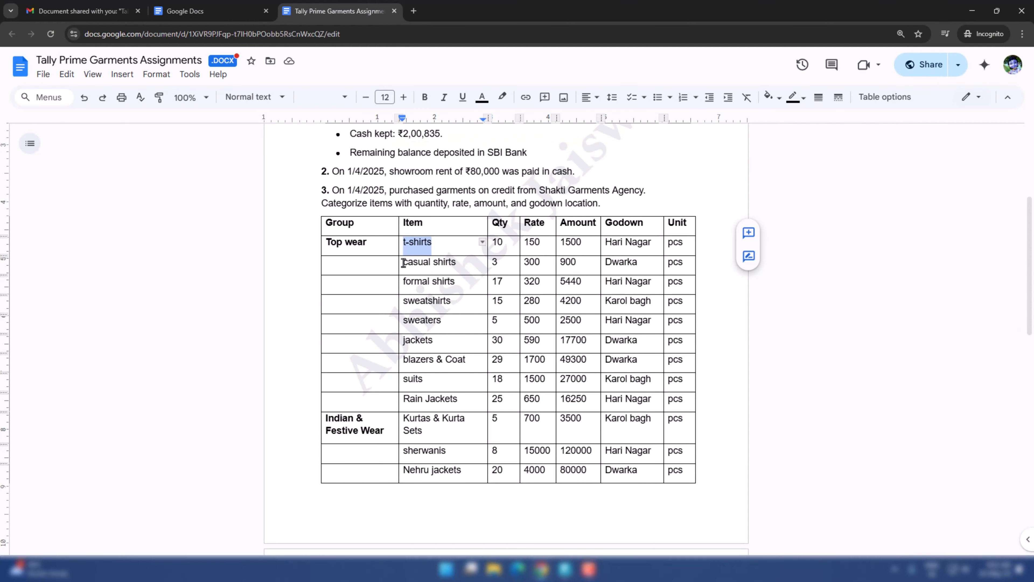
drag(403, 264, 455, 266)
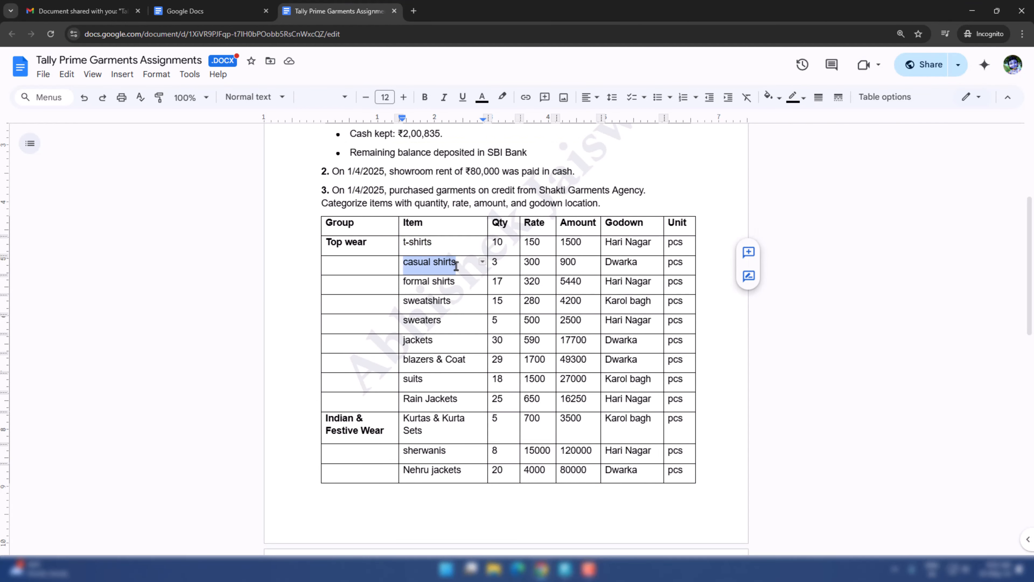
key(ctrl+c)
key(alt+Tab)
key(ctrl+v)
key(Return)
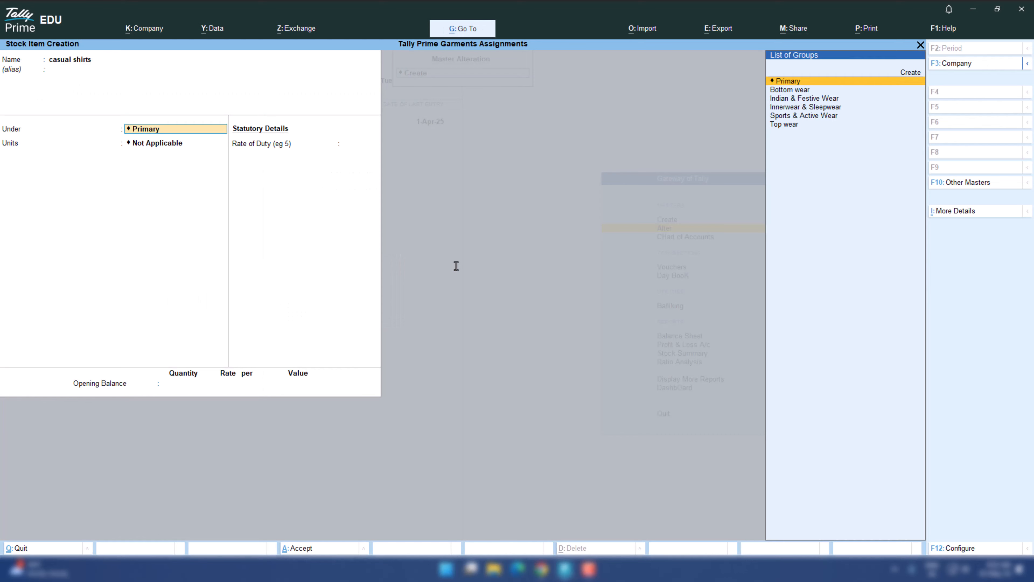
Look up the jackets quantity and the blazers & Coat item in the assignment's garment purchase table.
key(alt+Tab)
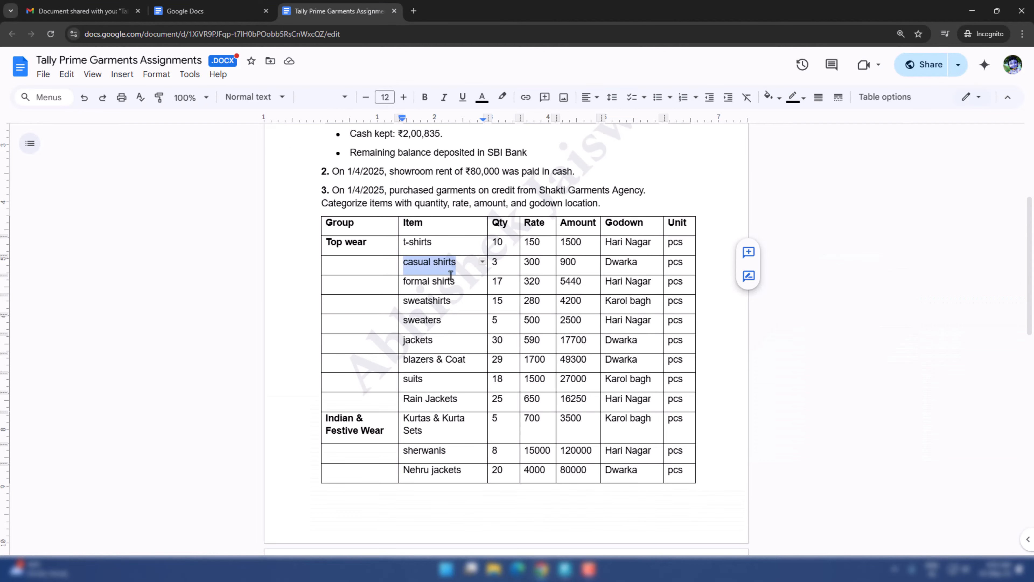
double_click(497, 340)
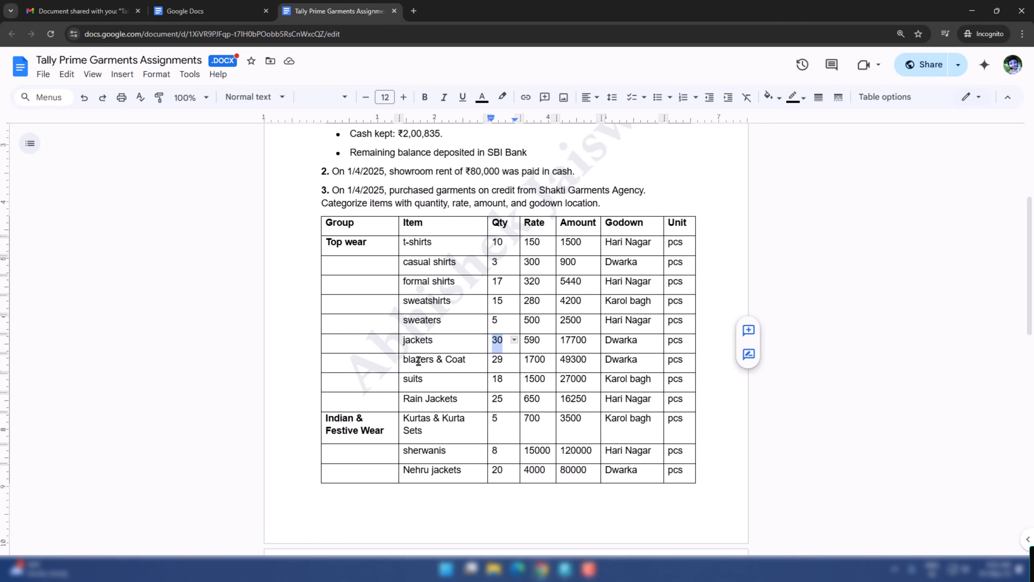
drag(403, 359, 465, 363)
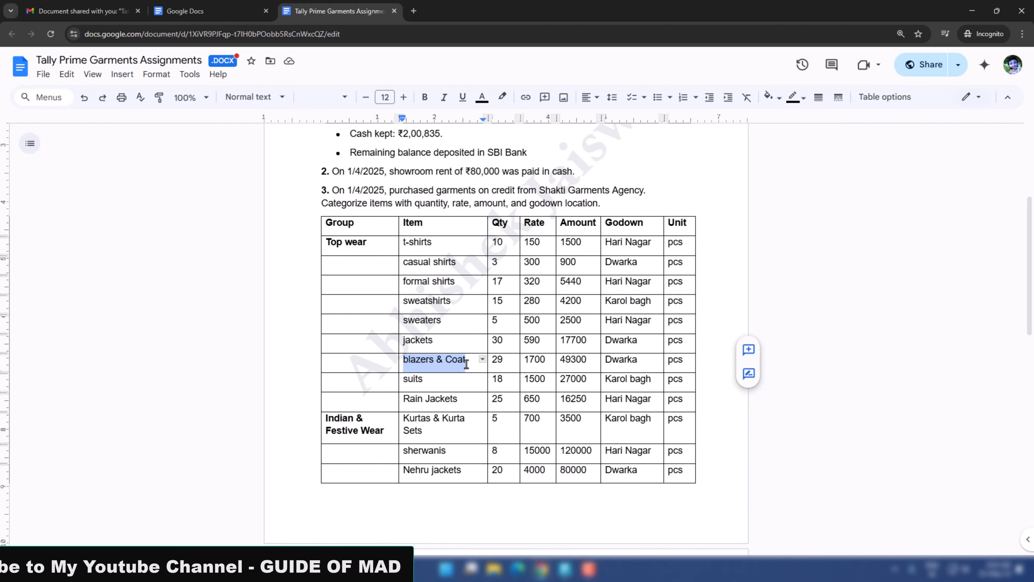
Quit stock item creation without a new entry and open the stock items list in the chart of accounts.
key(alt+Tab)
key(Escape)
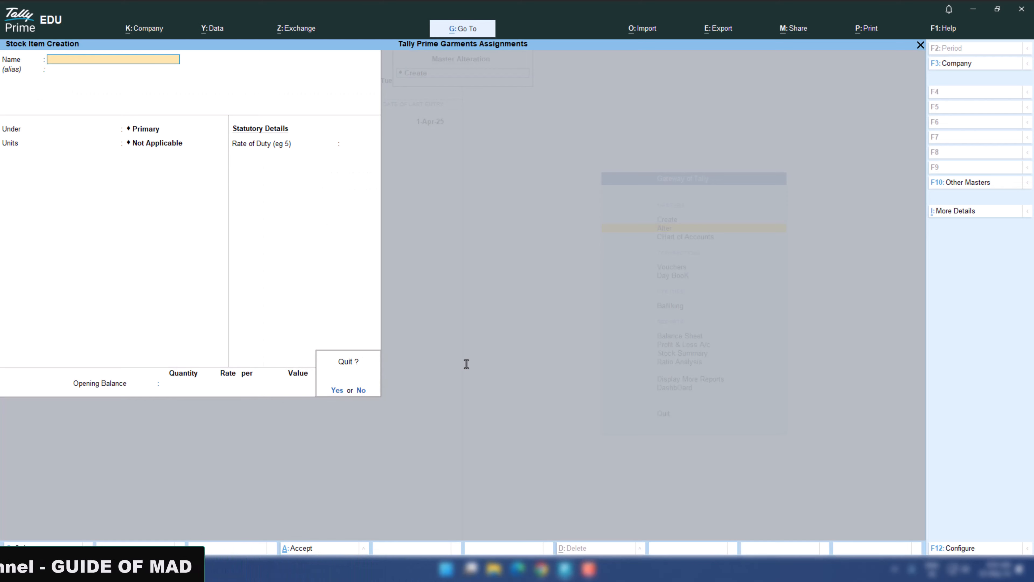
key(Return)
key(Escape)
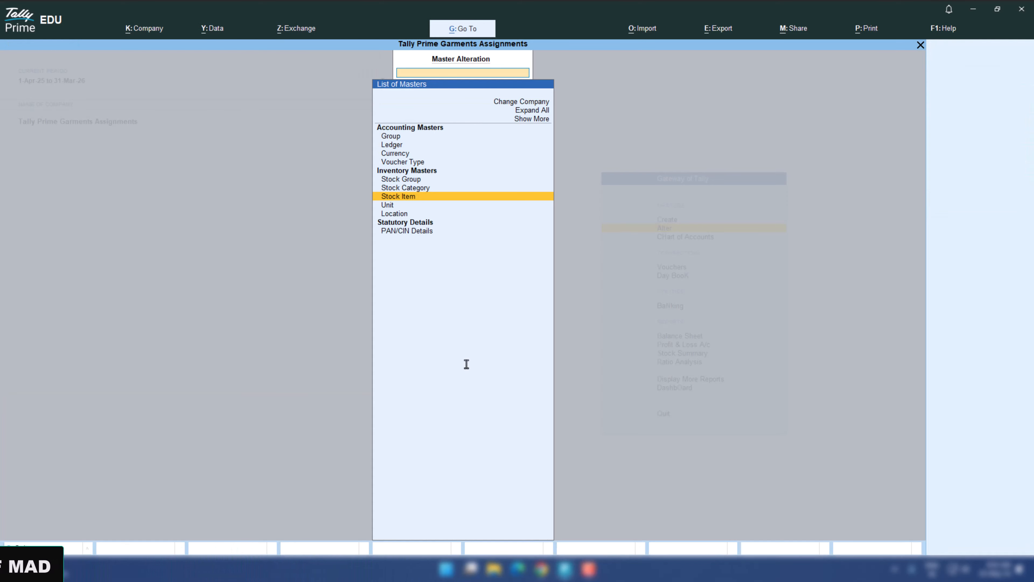
key(Escape)
key(Down)
key(Return)
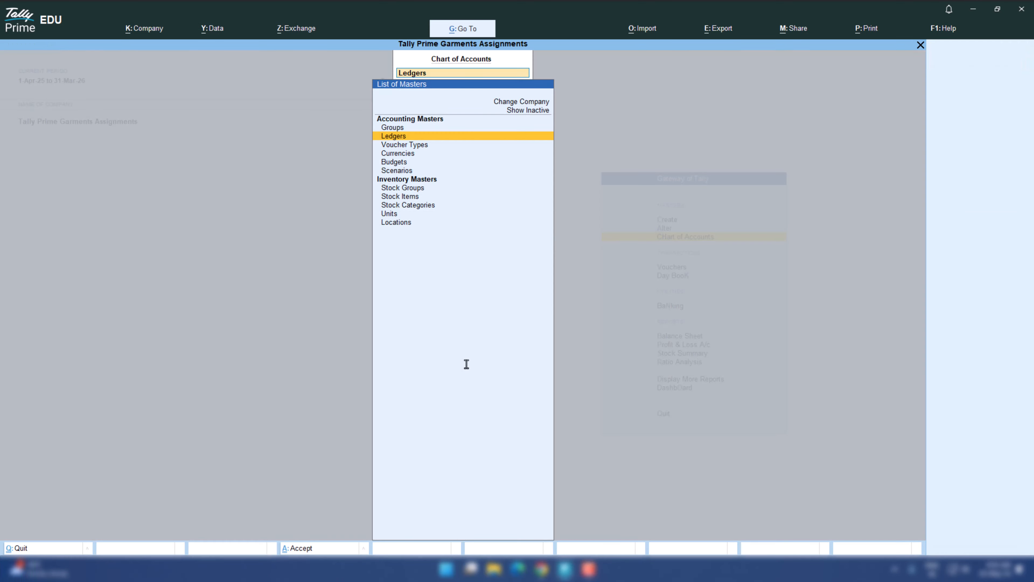
key(Down)
key(Down)
key(Down)
key(Down)
key(Down)
key(Down)
key(Return)
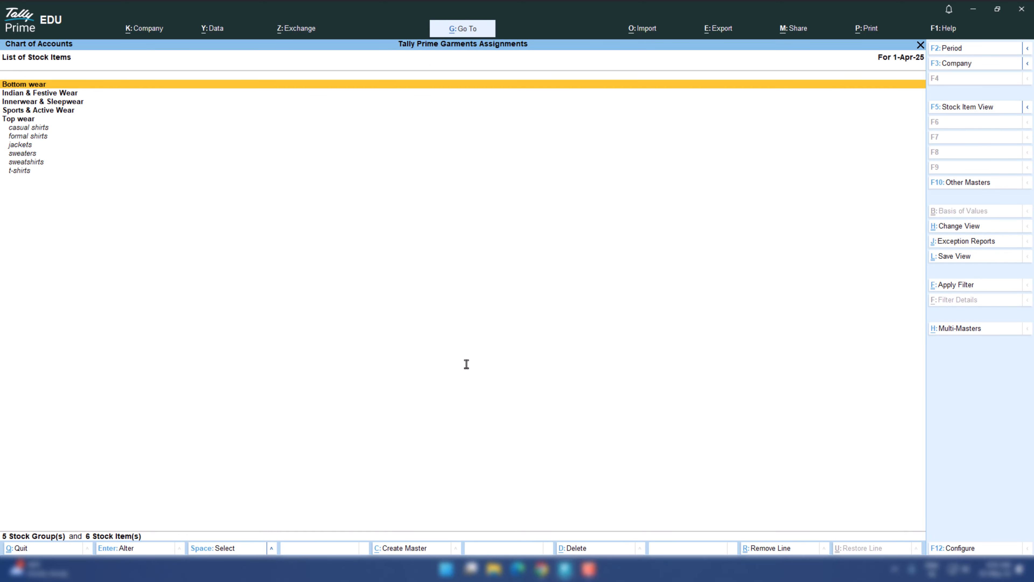
Open multiple stock item alteration for the Top wear group.
key(alt+h)
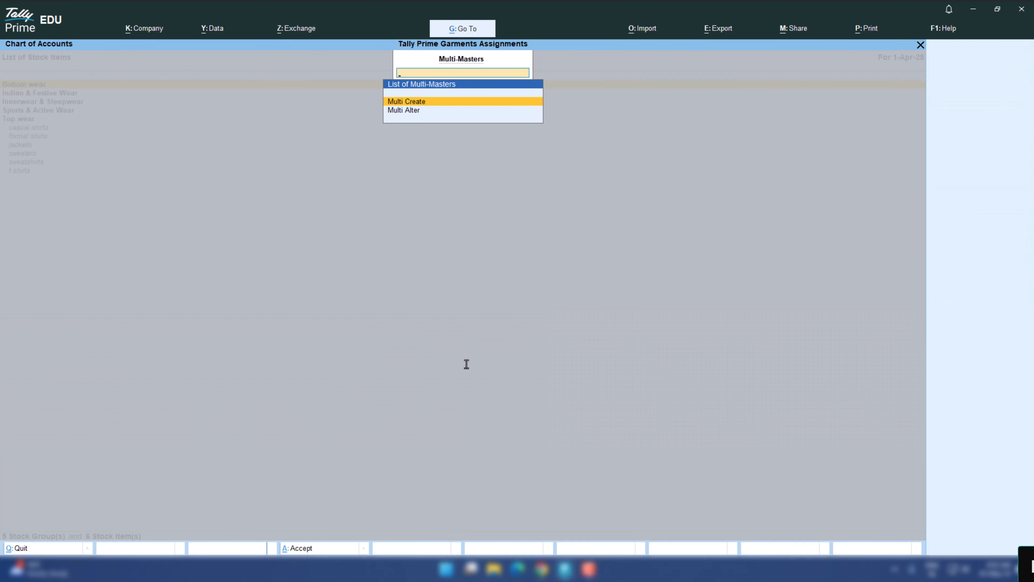
key(Down)
key(Return)
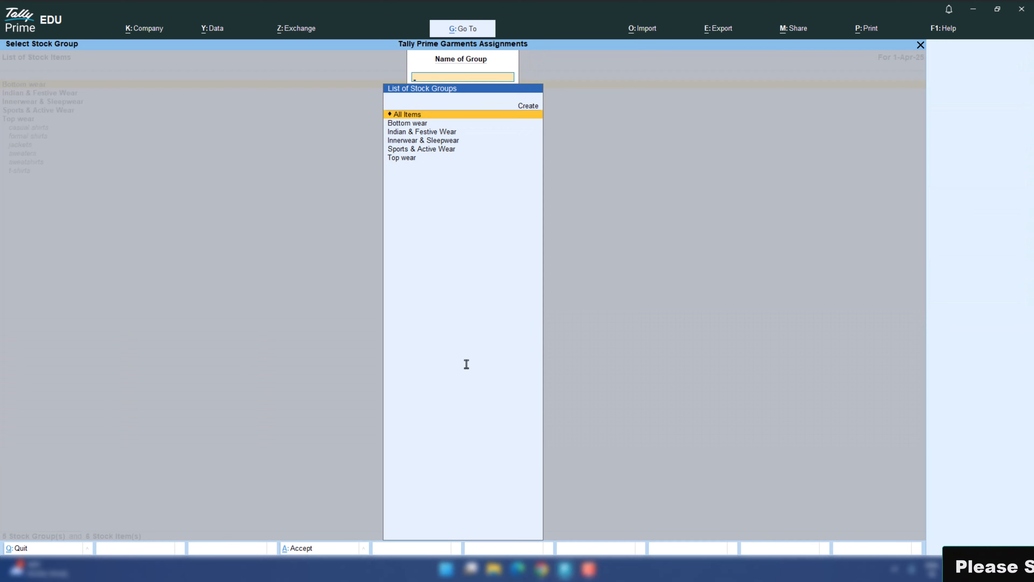
key(Down)
key(Down)
key(Down)
key(Down)
key(Down)
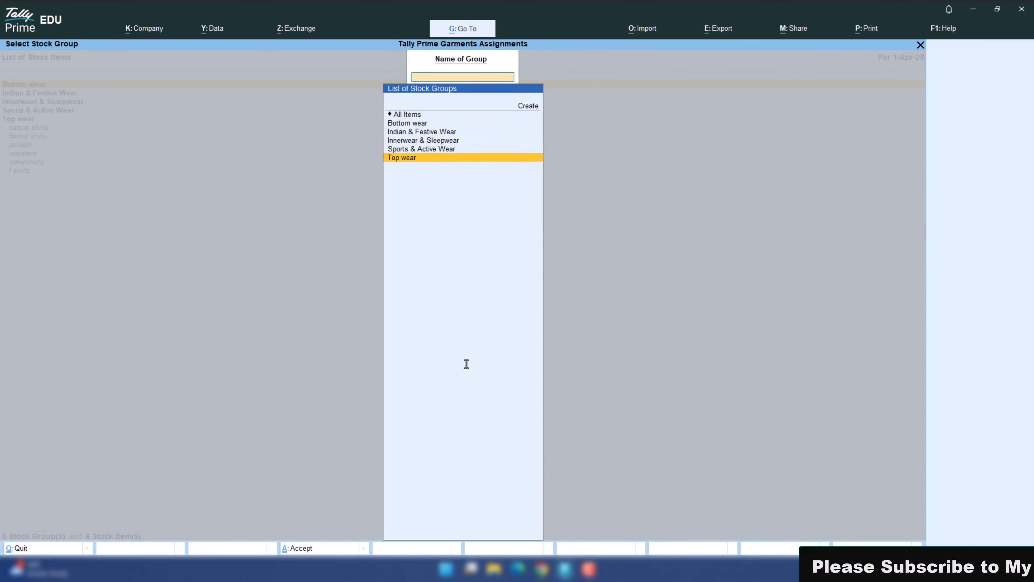
key(Return)
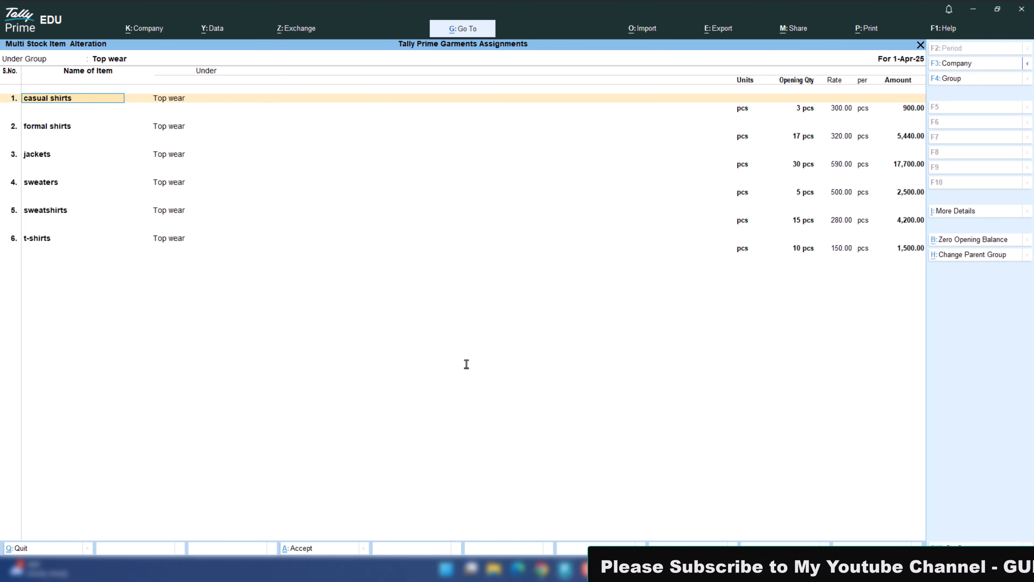
Review the group, unit, opening quantity, rate and location allocation of each Top wear item, from casual shirts to t-shirts.
key(Return)
key(Return)
key(Return)
key(Return)
key(Return)
key(Return)
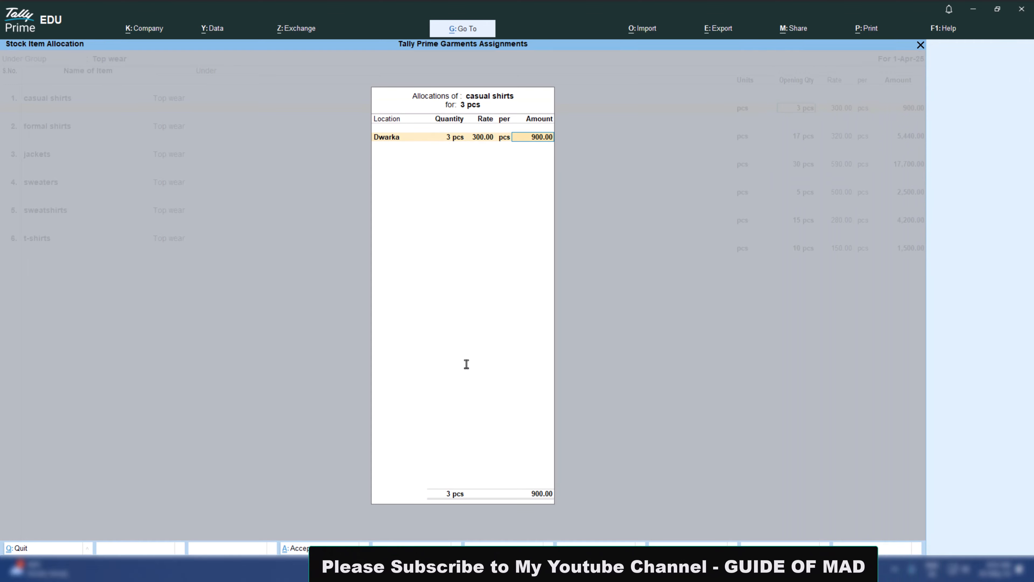
key(Return)
key(Return)
key(Return)
key(Return)
key(Return)
key(Return)
key(Return)
key(Return)
key(Return)
key(Return)
key(Return)
key(Return)
key(Return)
key(Return)
key(Return)
key(Return)
key(Return)
key(Return)
key(Return)
key(Return)
key(Return)
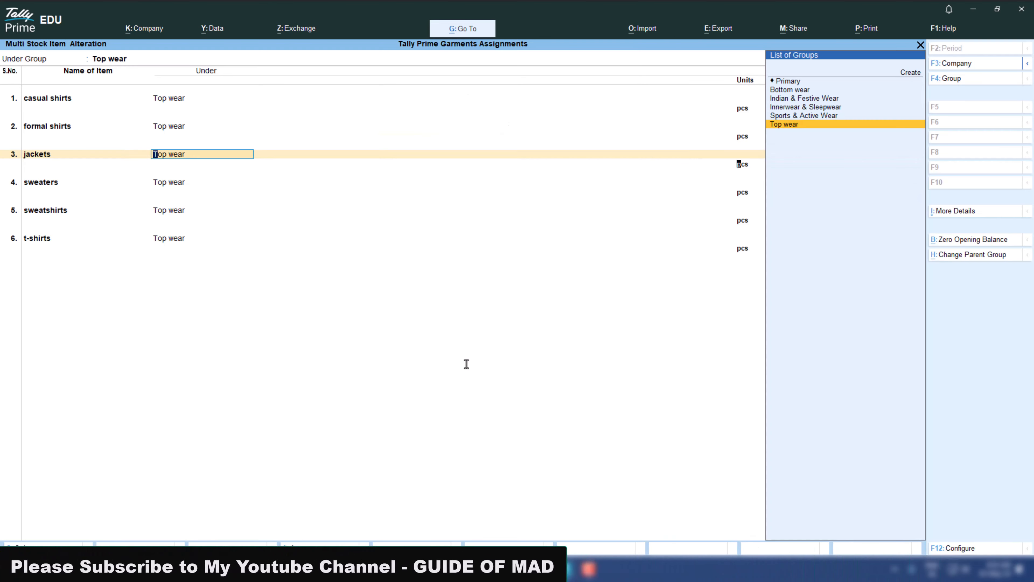
key(Return)
key(Return)
key(Return)
key(Return)
key(Return)
key(Return)
key(Return)
key(Return)
key(Return)
key(Return)
key(Return)
key(Return)
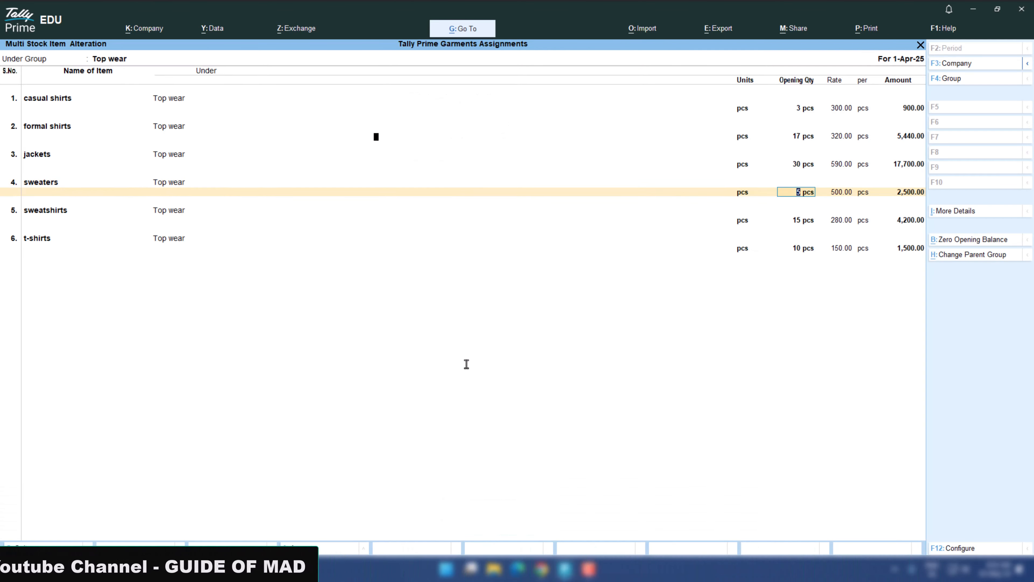
key(Return)
key(Return)
key(Return)
key(Return)
key(Return)
key(Return)
key(Return)
key(Return)
key(Return)
key(Return)
key(Return)
key(Return)
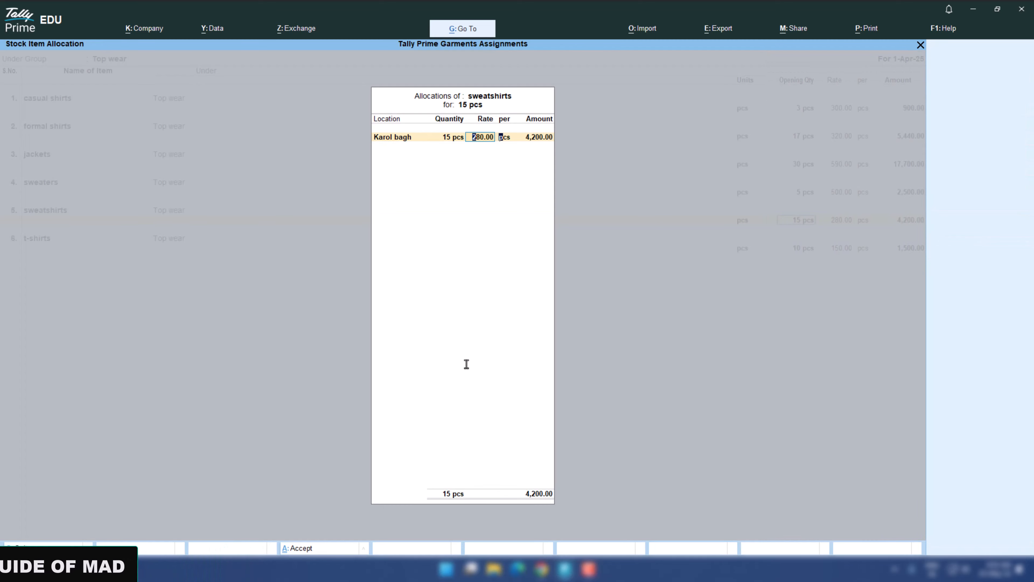
key(Return)
key(Return)
key(Return)
key(Return)
key(Return)
key(Return)
key(Return)
key(Return)
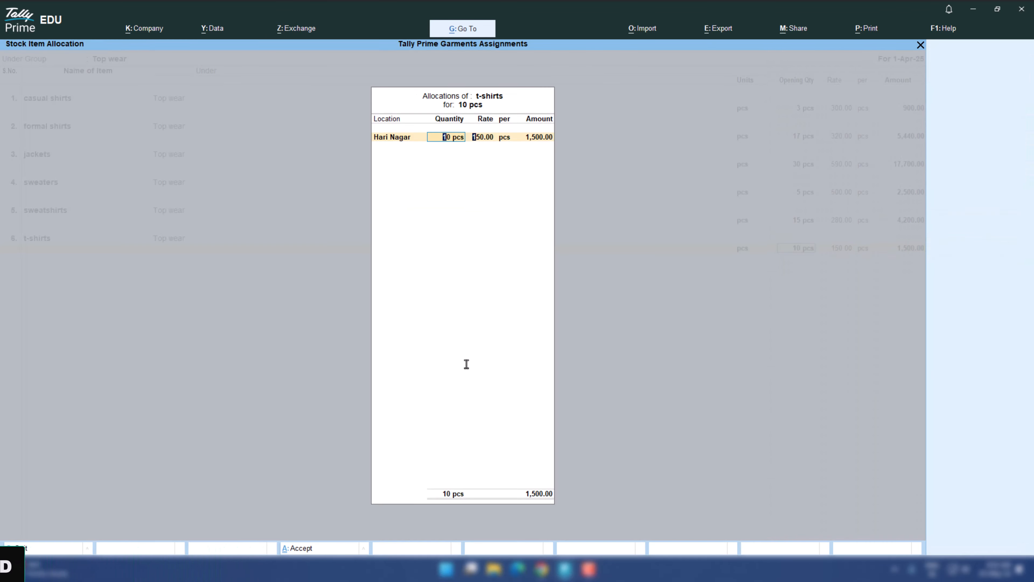
key(Return)
key(Return)
key(Return)
key(Return)
Go through the t-shirts item's Hari Nagar allocation again and continue to a new item line in the Top wear list.
key(Escape)
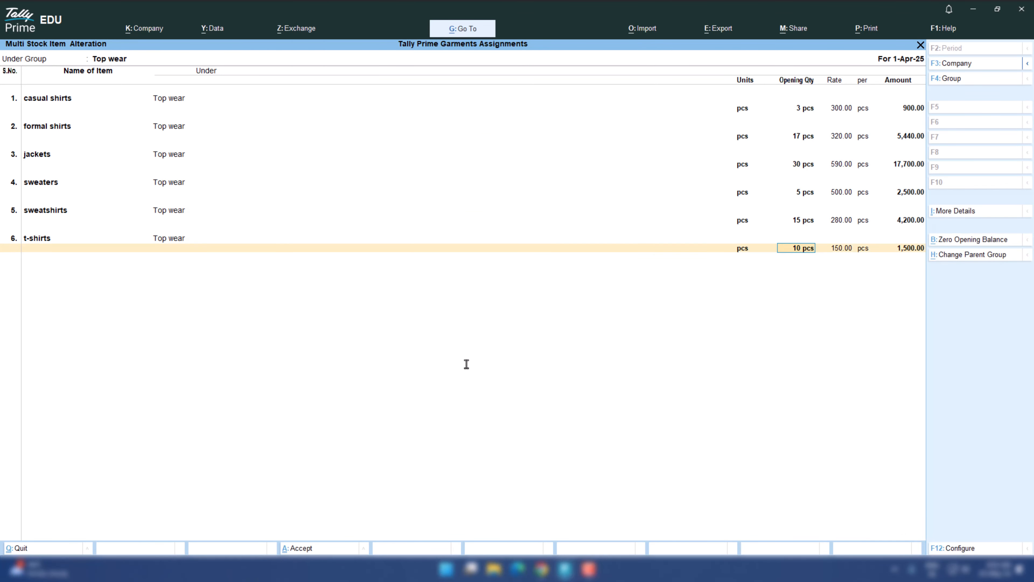
key(Return)
key(Return)
key(Return)
key(Return)
key(Return)
key(Return)
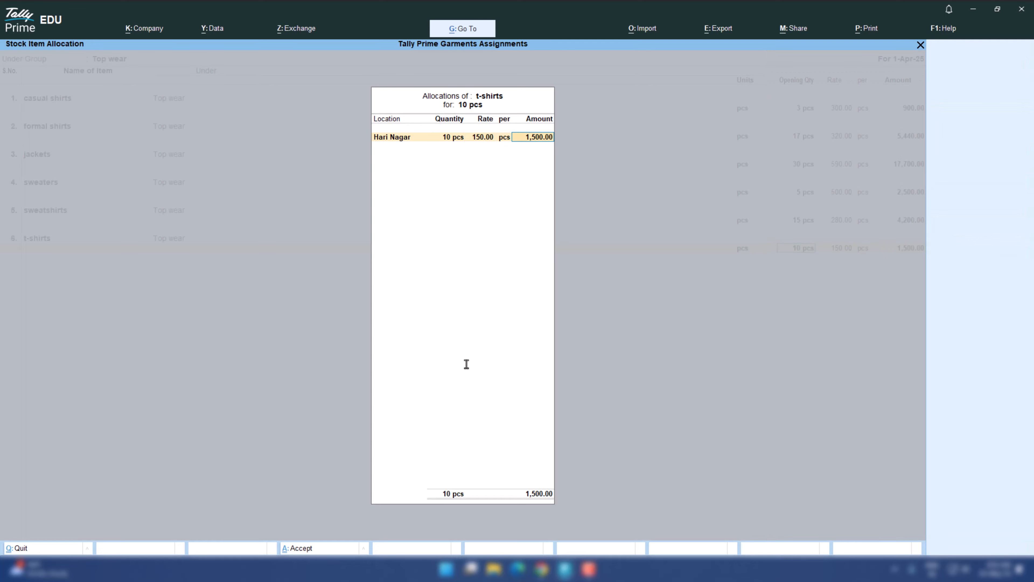
Add blazers & Coat from the assignment's purchase table as a Top wear item in pcs with opening quantity 29.
key(alt+Tab)
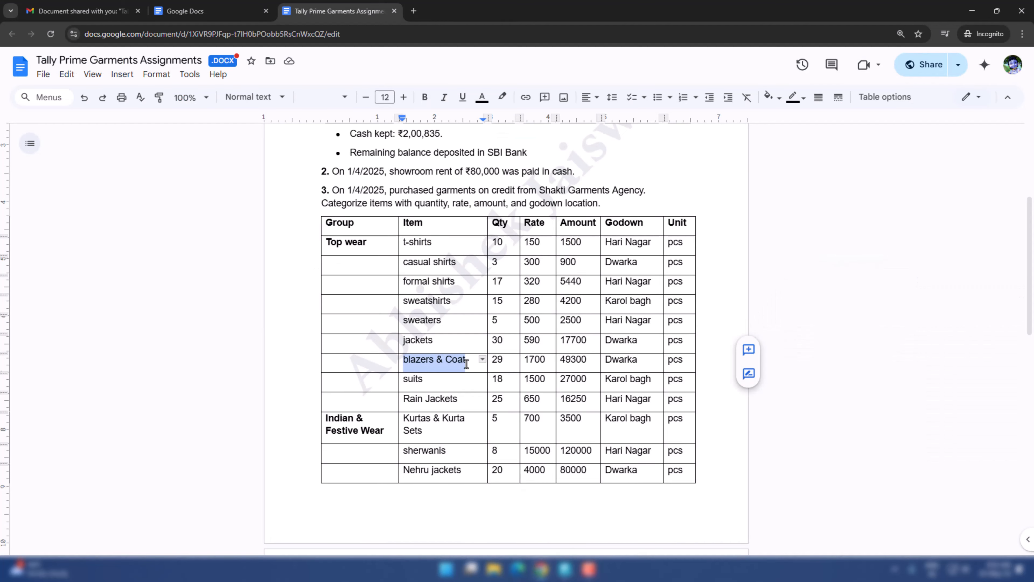
key(ctrl+c)
key(alt+Tab)
key(ctrl+alt+v)
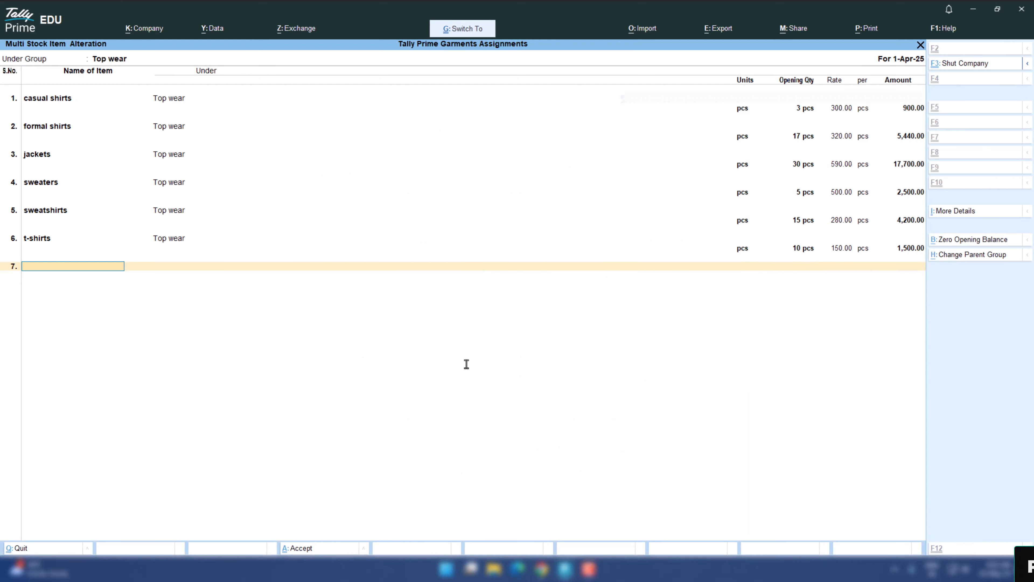
key(Return)
key(Return)
key(Down)
key(Return)
text(29)
Allocate the 29 pcs of blazers & Coat to the Dwarka location at a rate of 1,700 per pcs.
key(Return)
key(Return)
key(Return)
text(1)
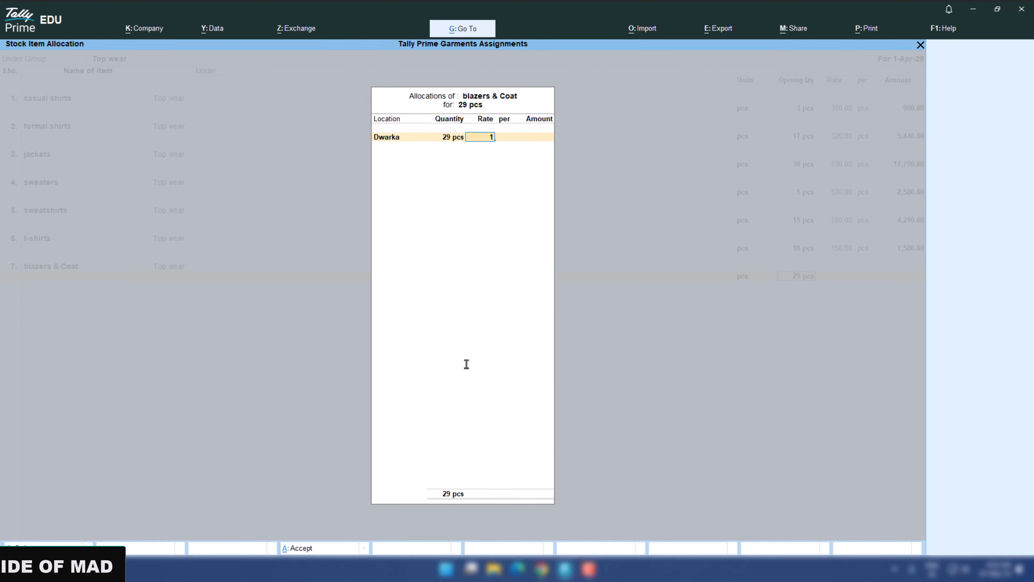
text(,700)
key(Return)
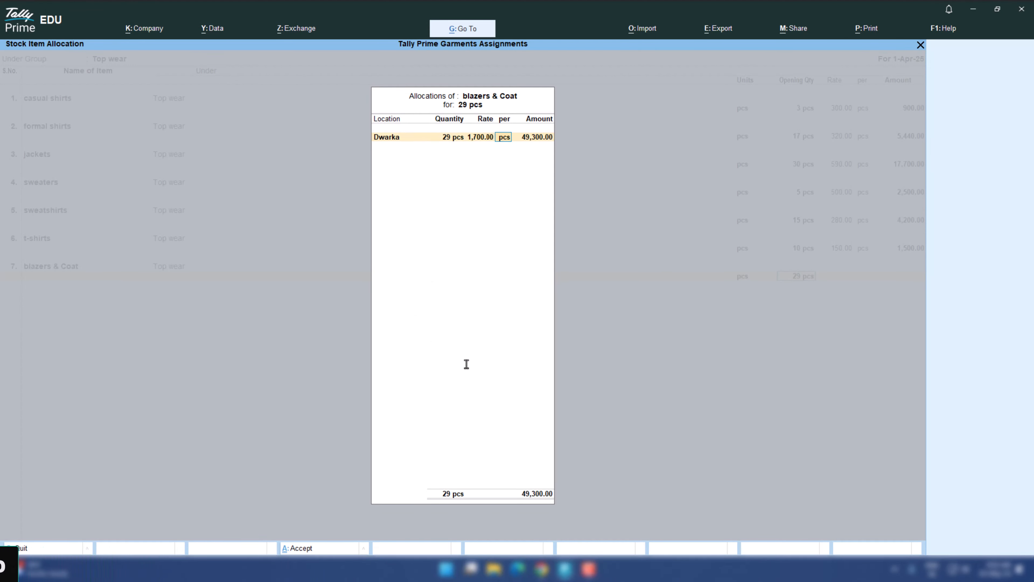
key(Return)
key(Return)
Add suits from the assignment's purchase table as the next Top wear item in pcs with opening quantity 18.
key(alt+Tab)
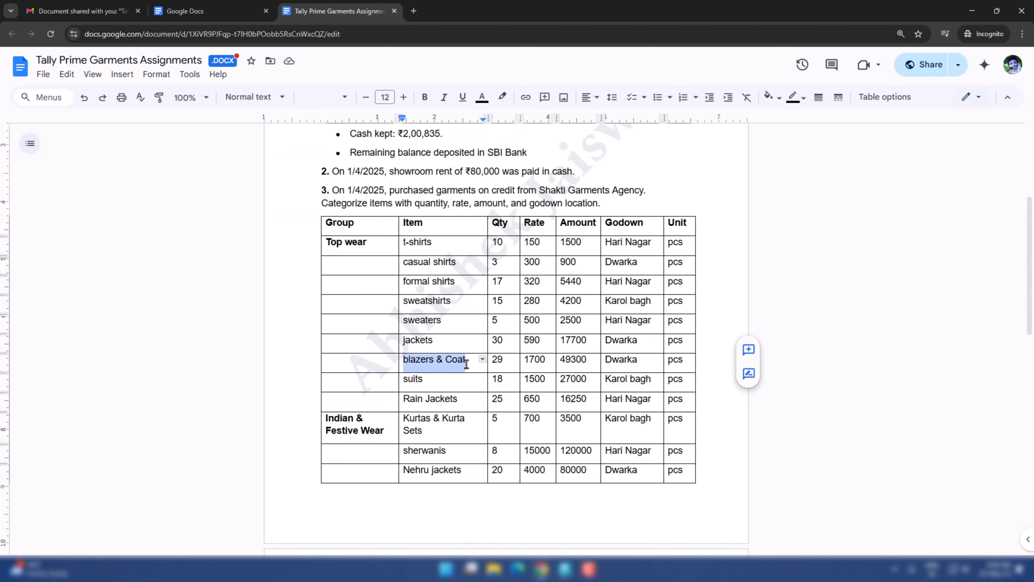
double_click(412, 382)
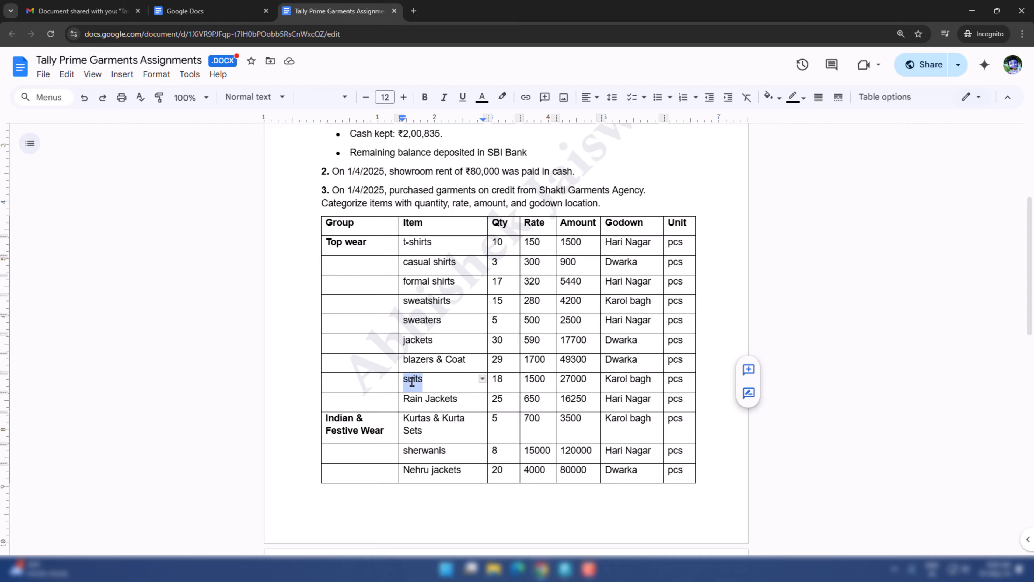
key(alt+Tab)
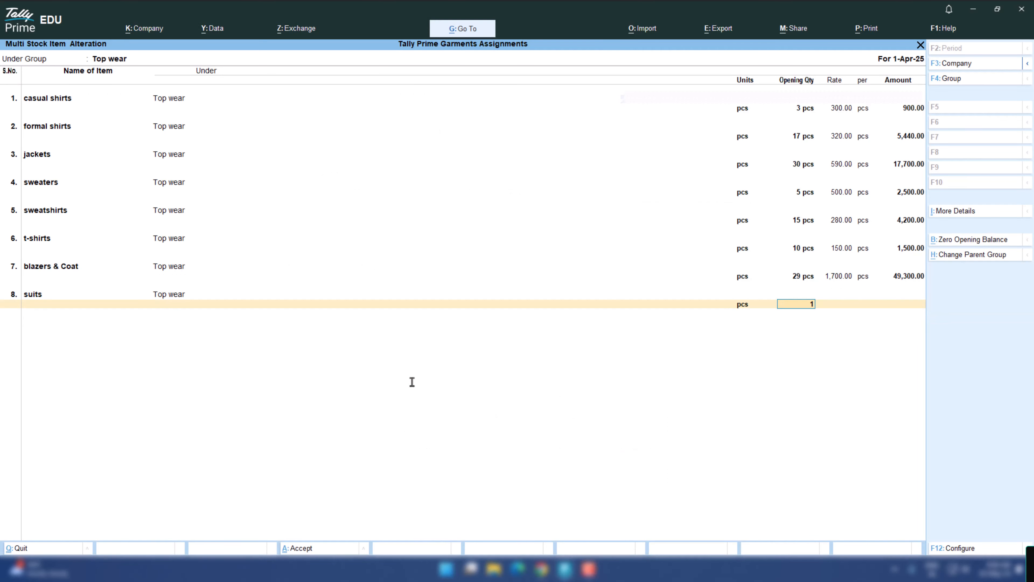
text(18)
Allocate the 18 pcs of suits to the Karol bagh location at a rate of 1,500.
key(Return)
text(k)
key(Return)
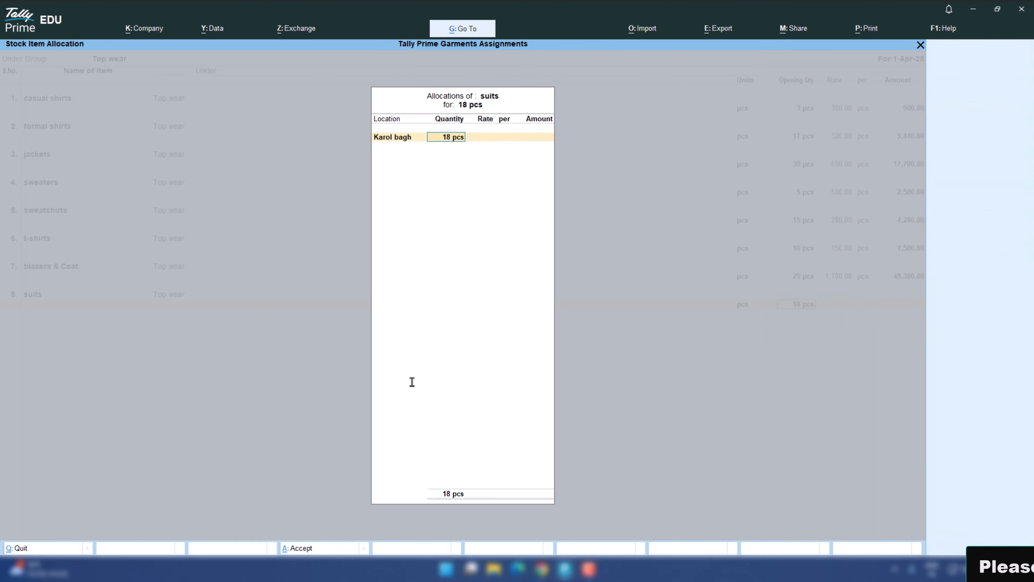
key(Return)
text(1)
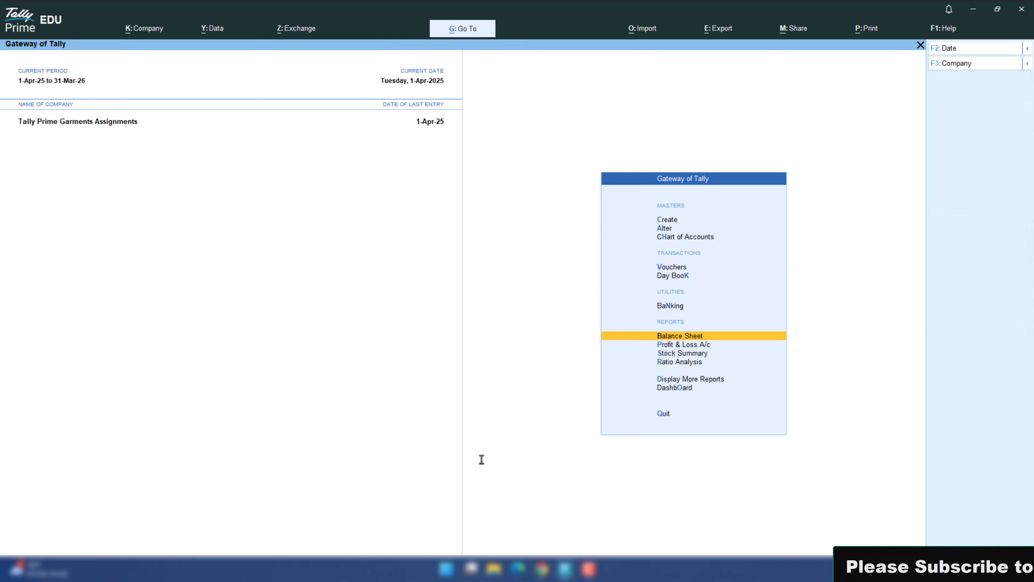
Open the balance sheet in detailed view and drill down into Closing Stock under Current Assets.
key(Return)
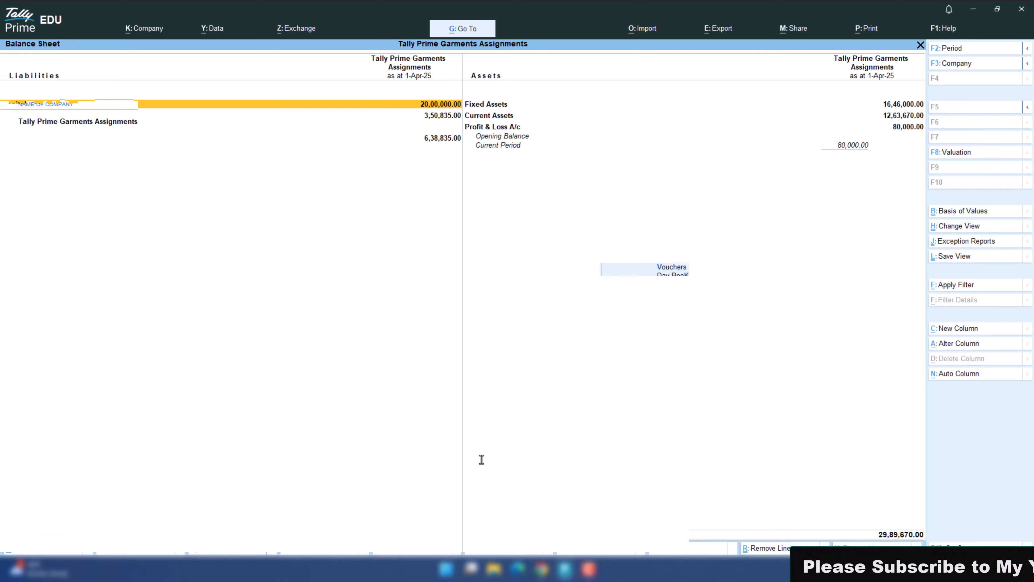
key(alt+F1)
key(Right)
key(Down)
key(Down)
key(Down)
key(Down)
key(Down)
key(Down)
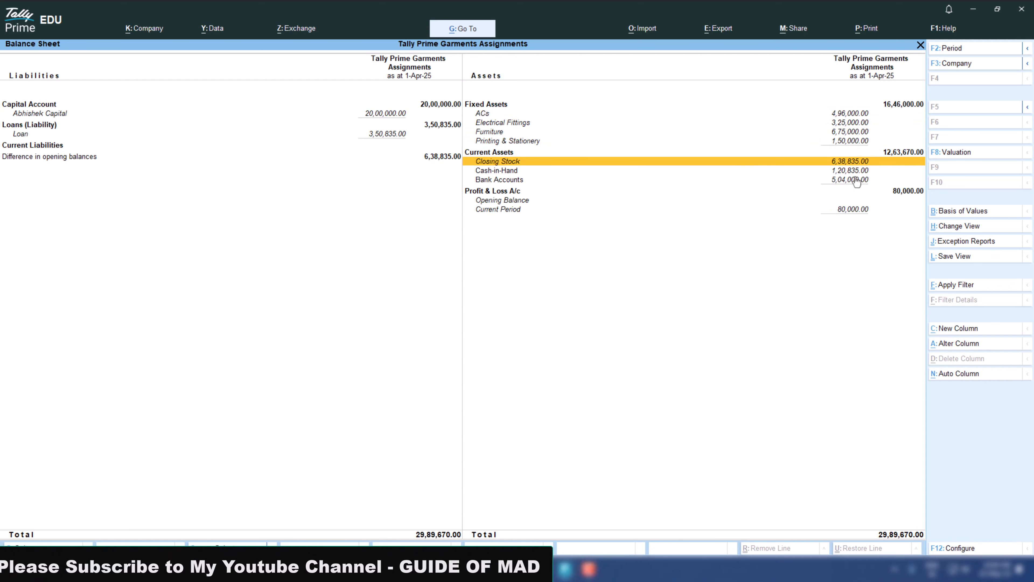
key(Return)
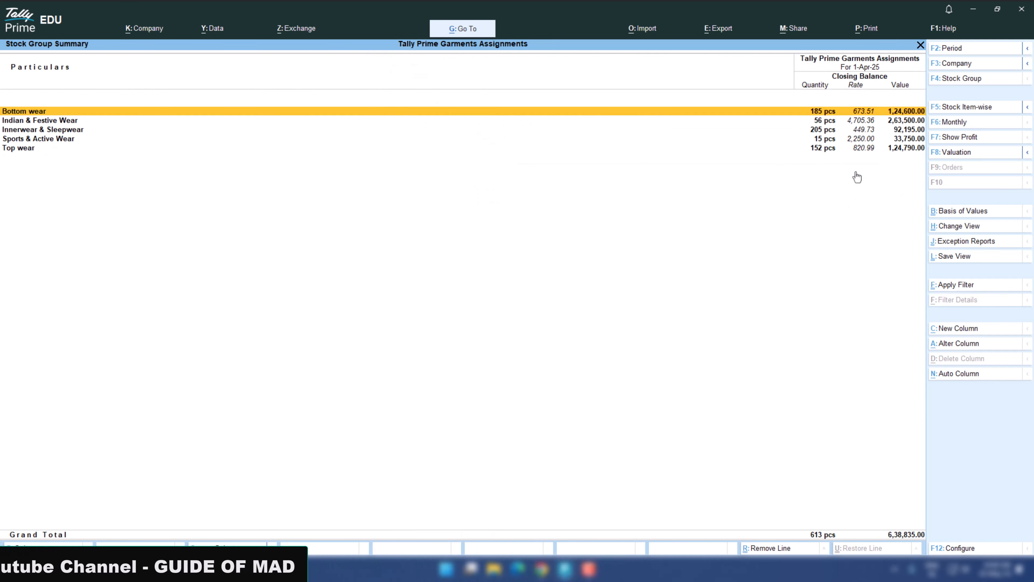
Check the items, quantities, rates and values inside each stock group from Bottom wear to Top wear, returning to the balance sheet.
key(Return)
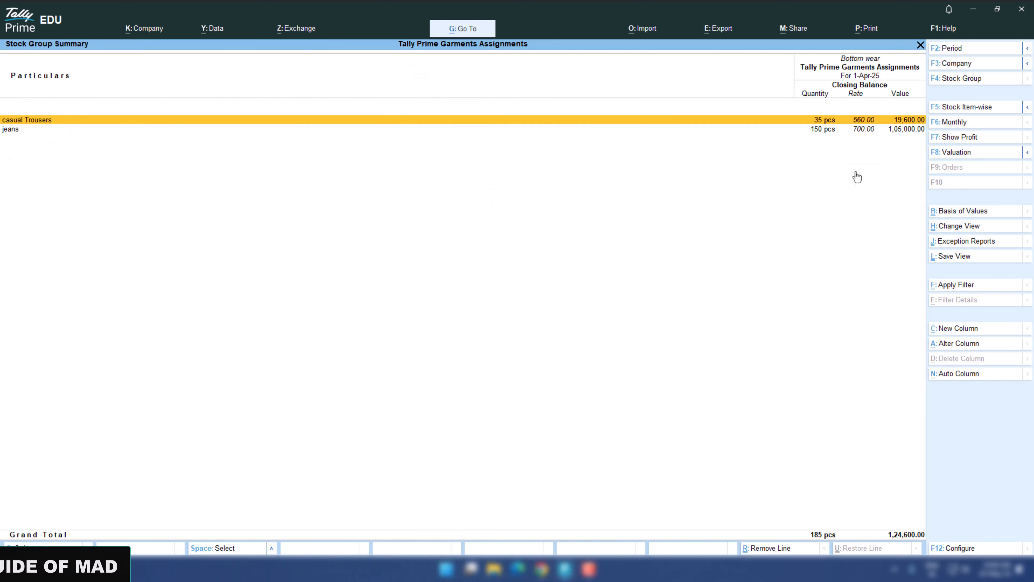
key(Escape)
key(Down)
key(Return)
key(Escape)
key(Down)
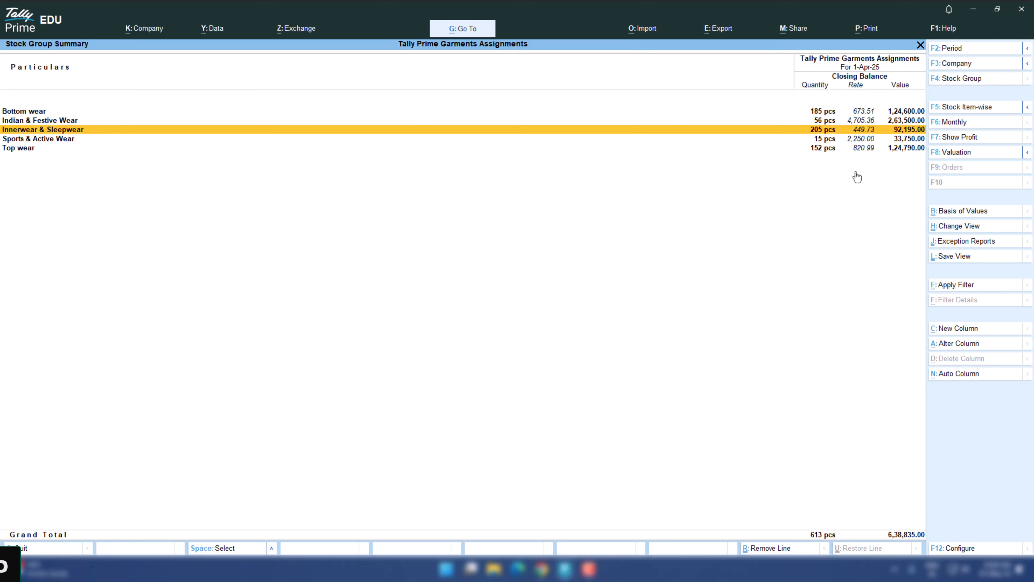
key(Return)
key(Escape)
key(Down)
key(Return)
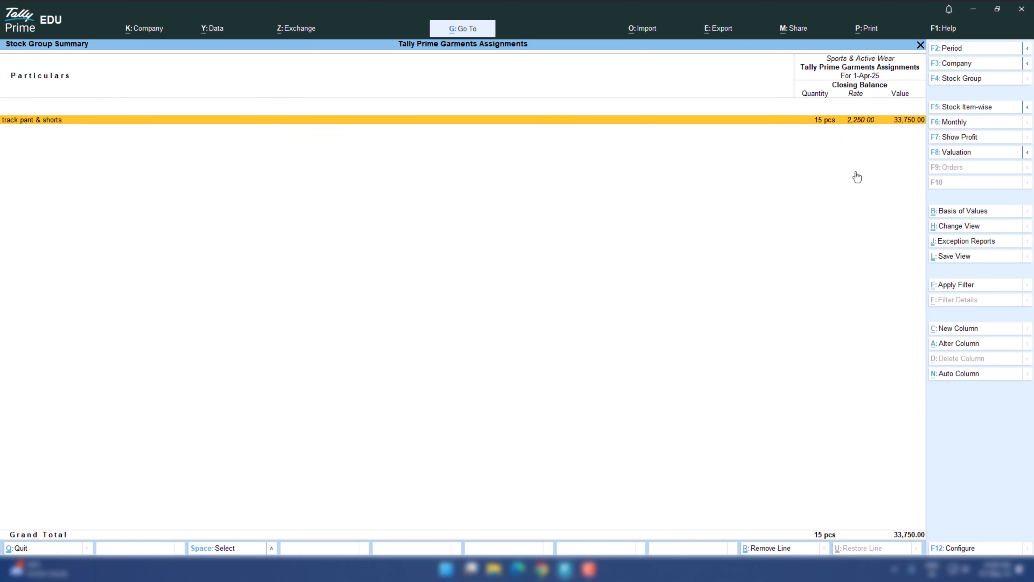
key(Escape)
key(Down)
key(Return)
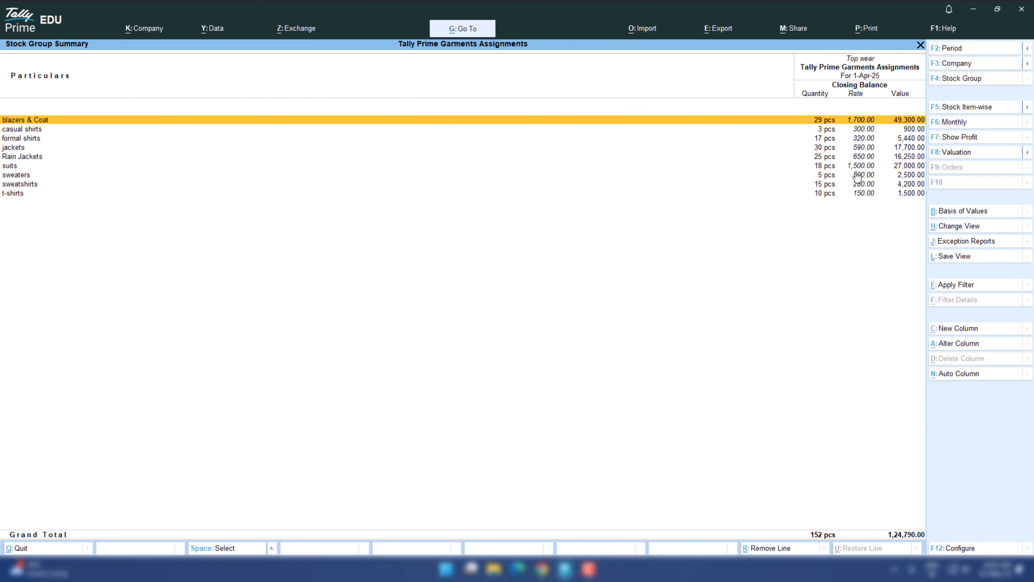
key(Escape)
key(Escape)
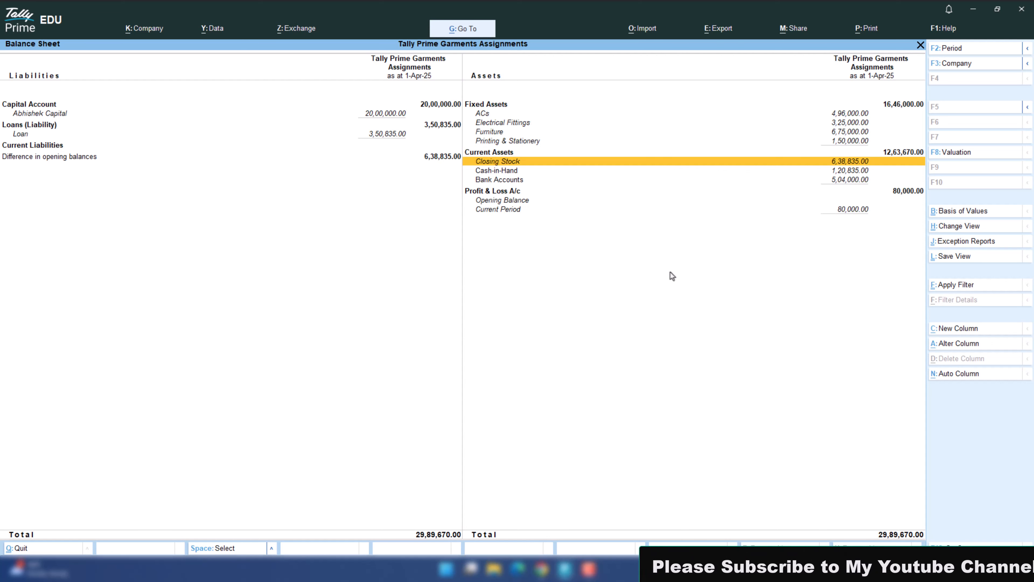
Close the balance sheet and open the Profit & Loss A/c in detailed view.
key(Escape)
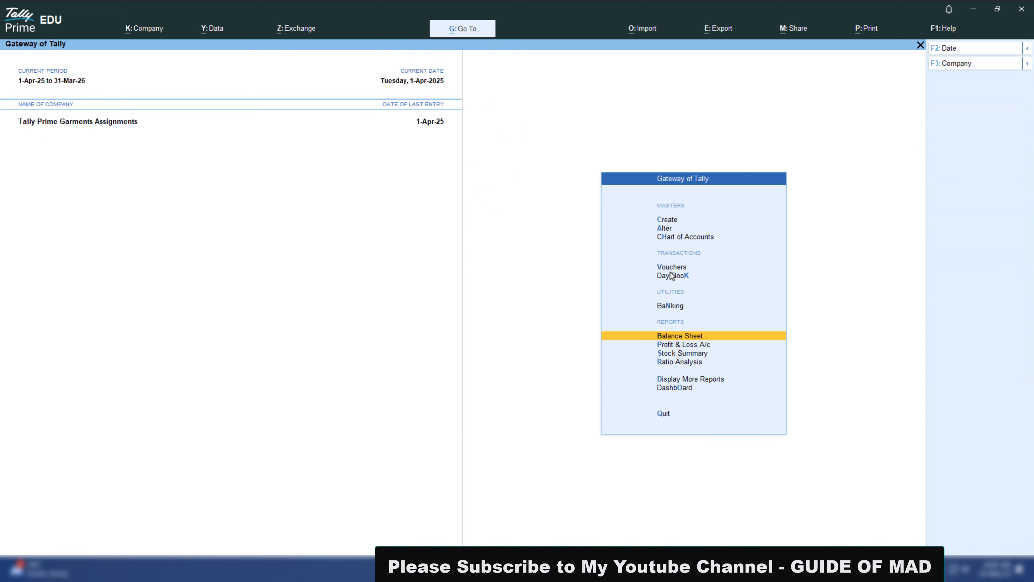
key(Down)
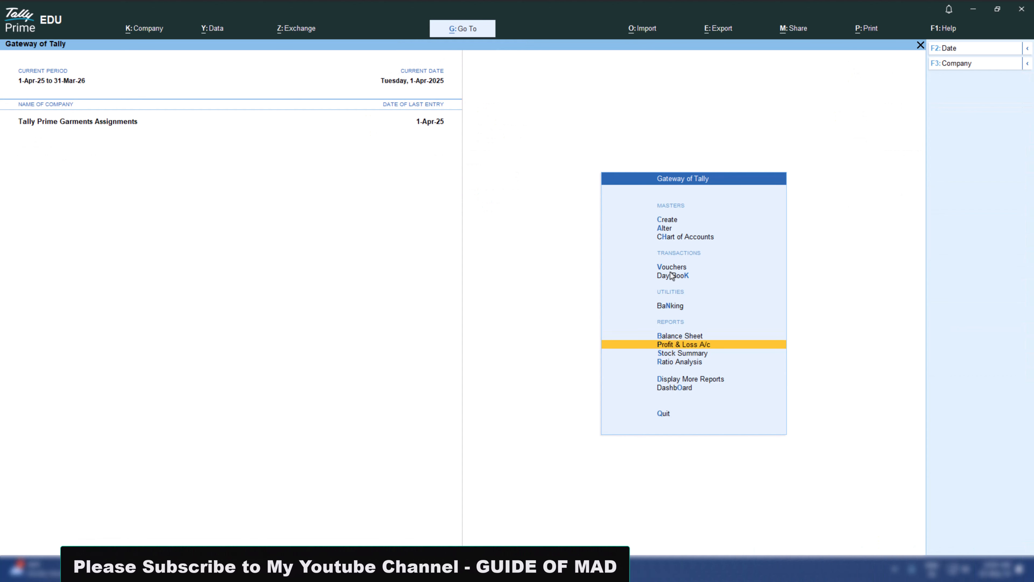
key(Return)
key(alt+F5)
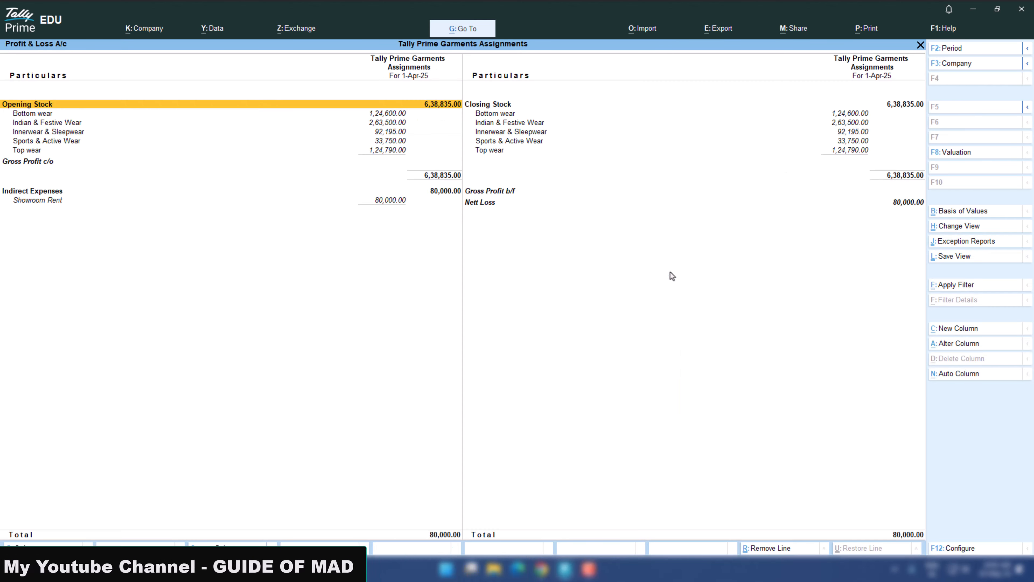